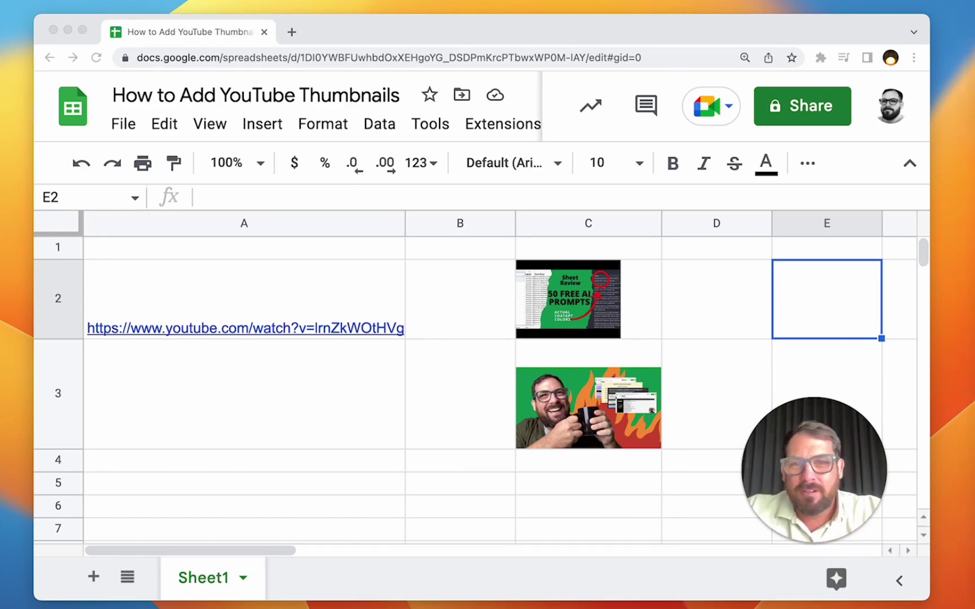
Step: Review the original sheet's YouTube link in A2 and the thumbnail formula in C2
click(357, 308)
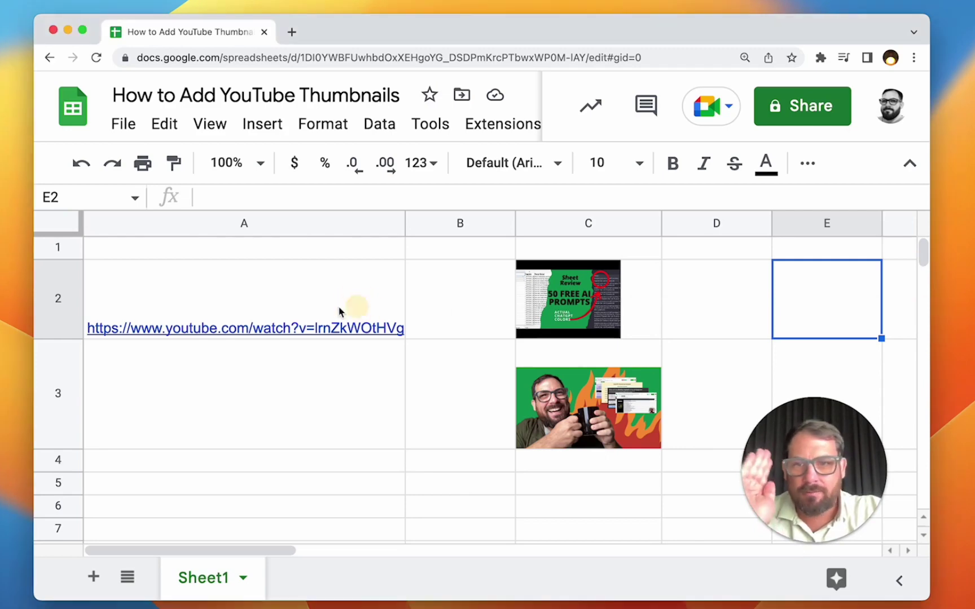
click(338, 311)
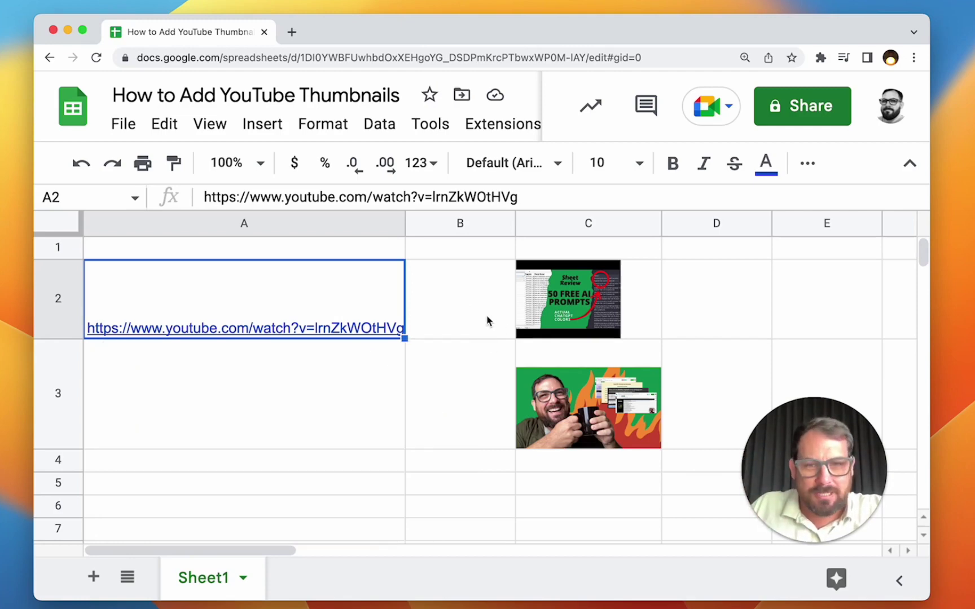
click(447, 310)
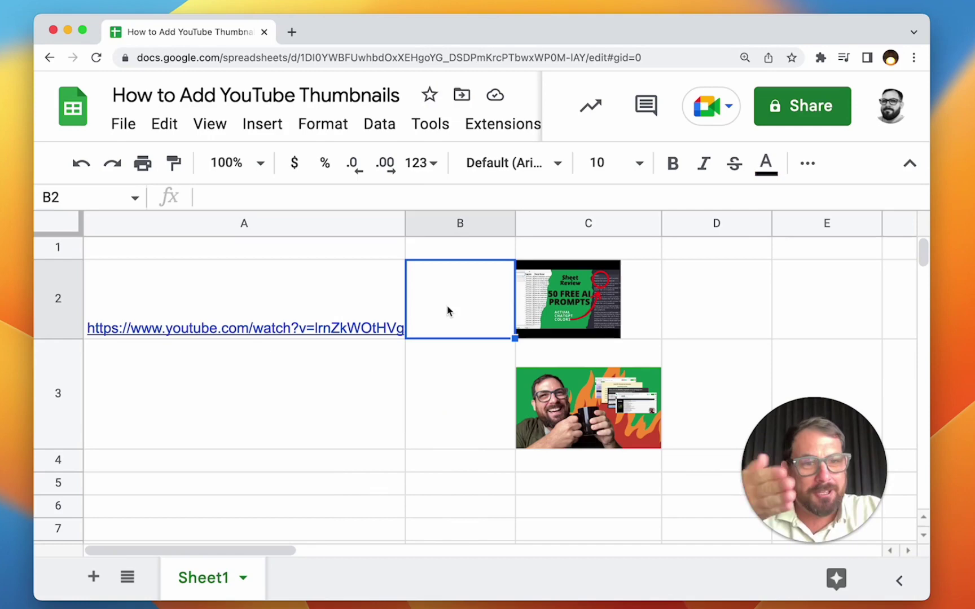
click(533, 333)
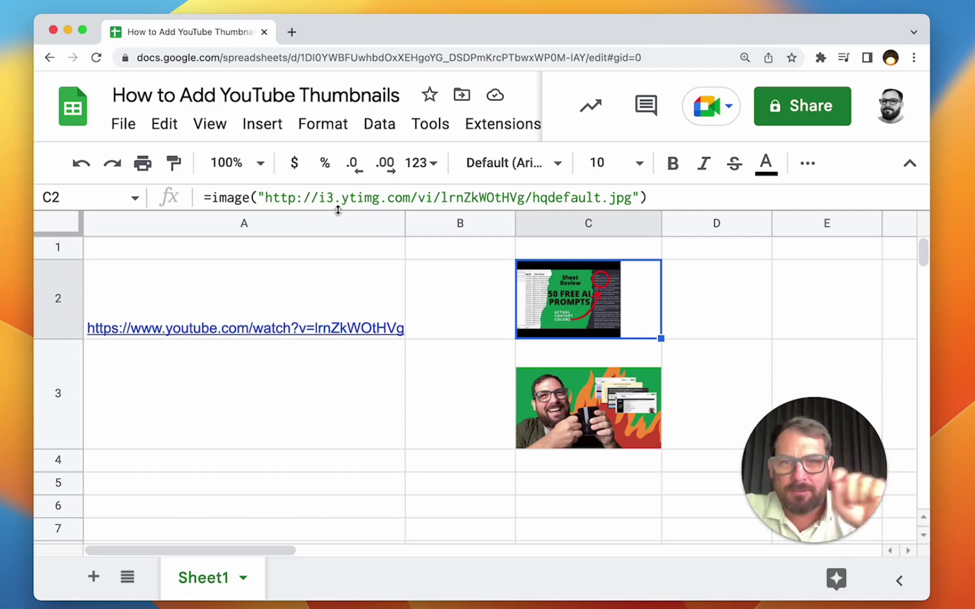
Step: Inspect the C2 and C3 thumbnail addresses (video ID, hqdefault.jpg, maxresdefault.jpg) and preview the A2 video
click(439, 198)
drag(439, 197, 533, 197)
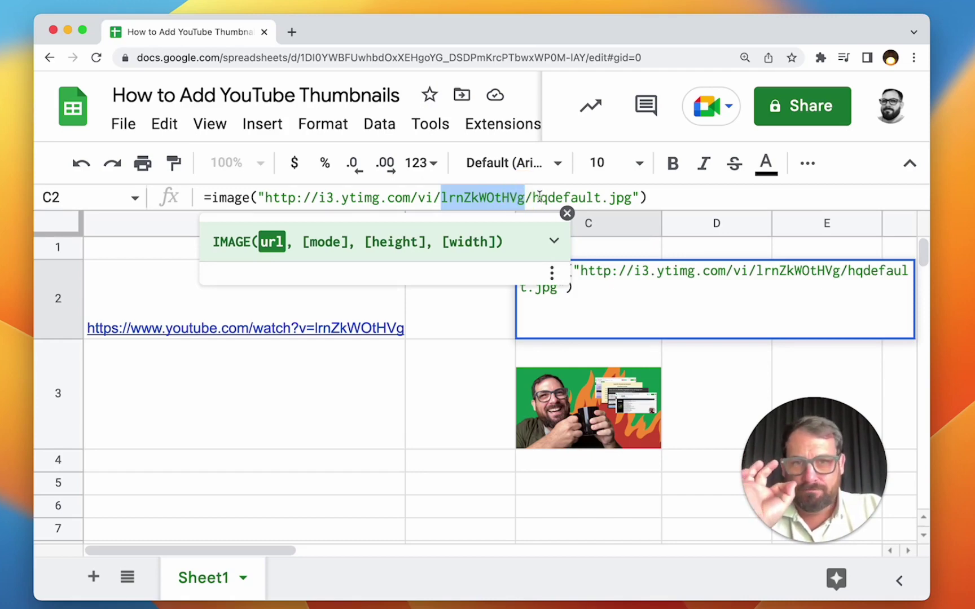
drag(533, 197, 631, 198)
key(Return)
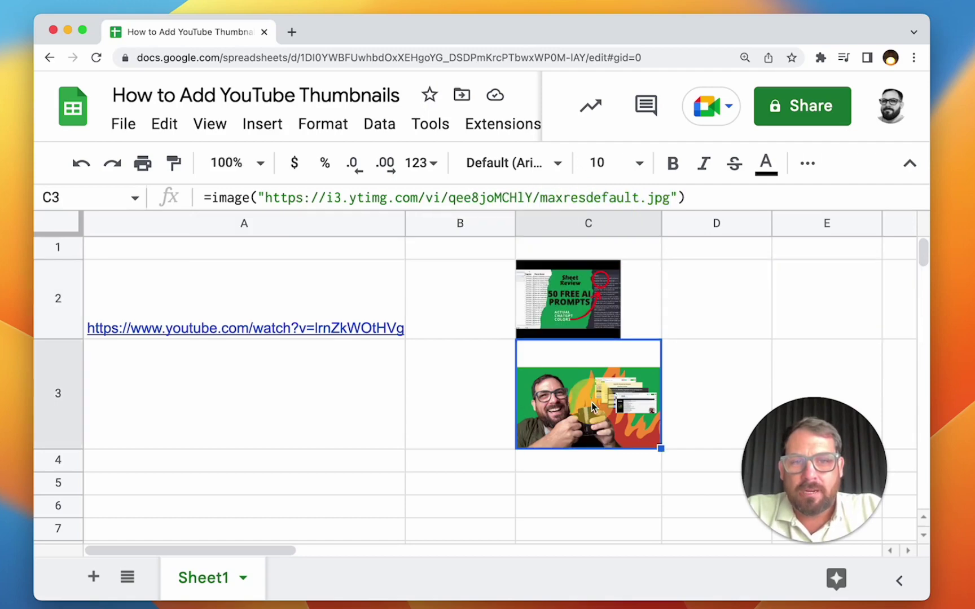
drag(540, 197, 669, 197)
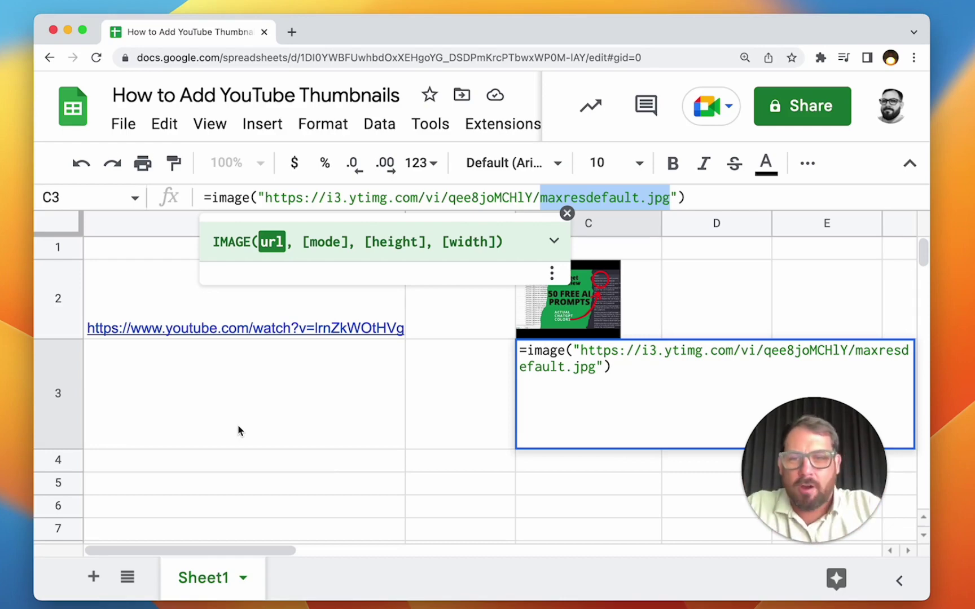
click(200, 322)
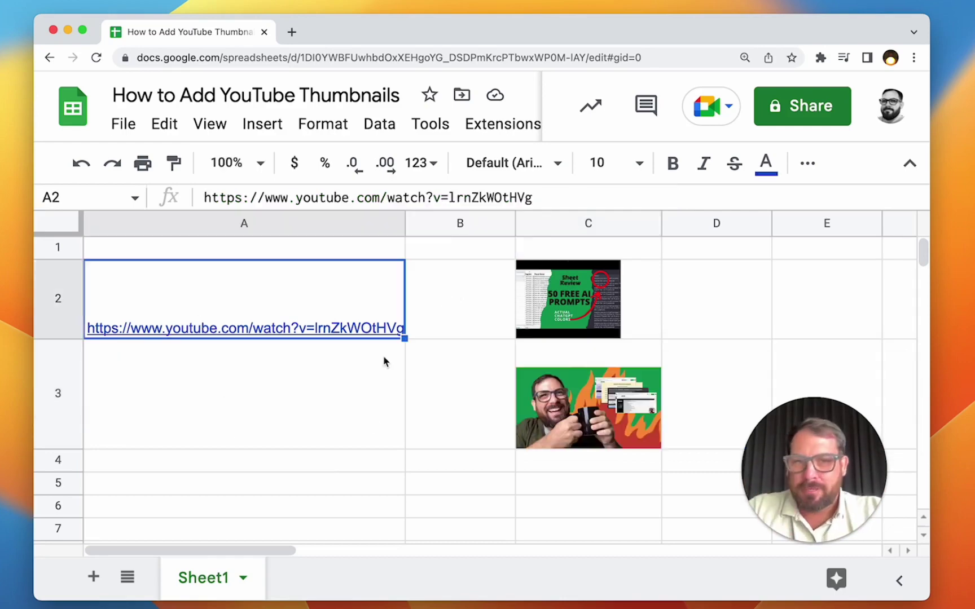
click(285, 296)
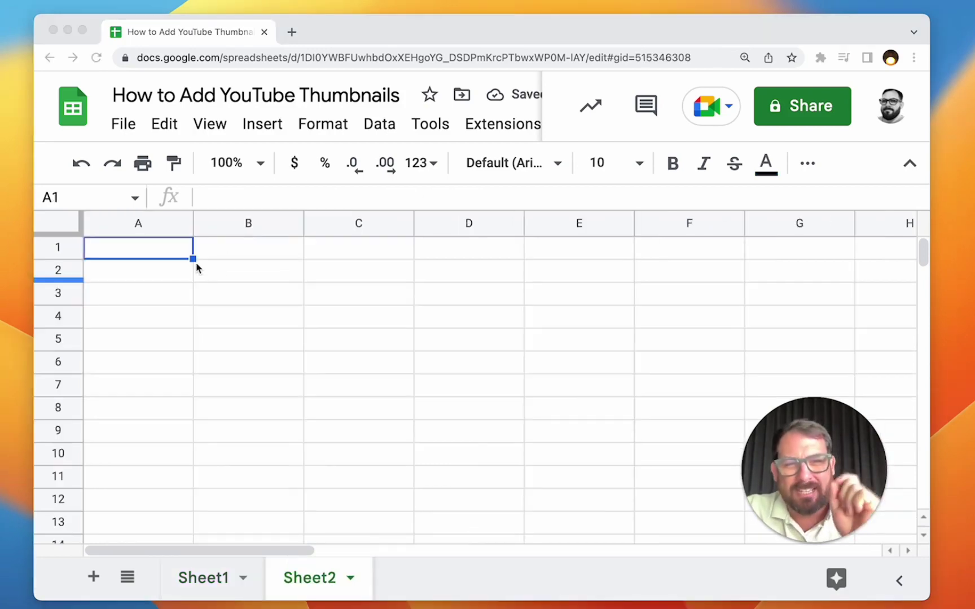
Step: Paste the YouTube watch URL into cell A1 of the new Sheet2
click(155, 254)
text(https://www.youtube.com/watch?v=lrnZkWOtHVg)
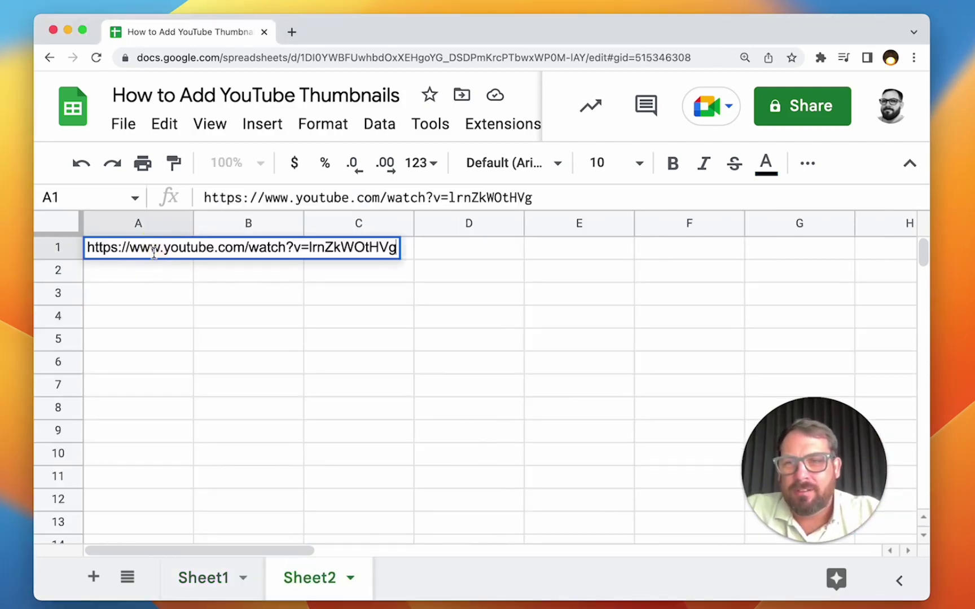
double_click(137, 249)
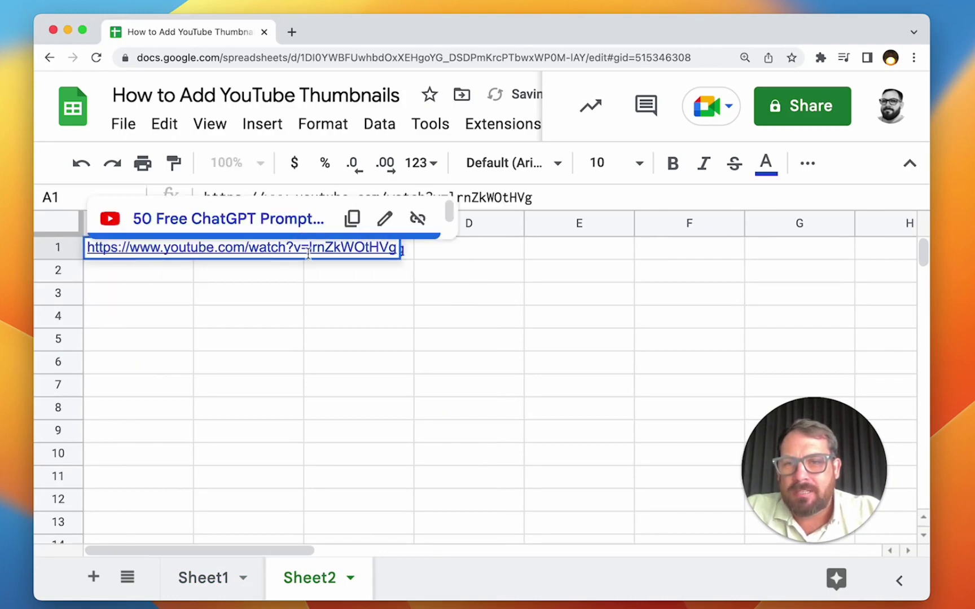
double_click(270, 248)
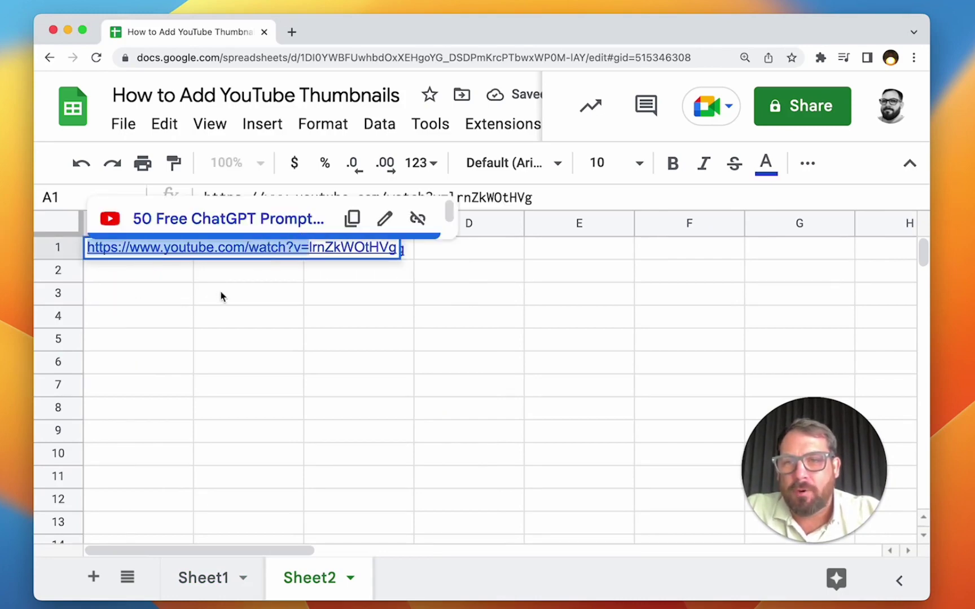
key(super+a)
key(cmd+c)
double_click(257, 251)
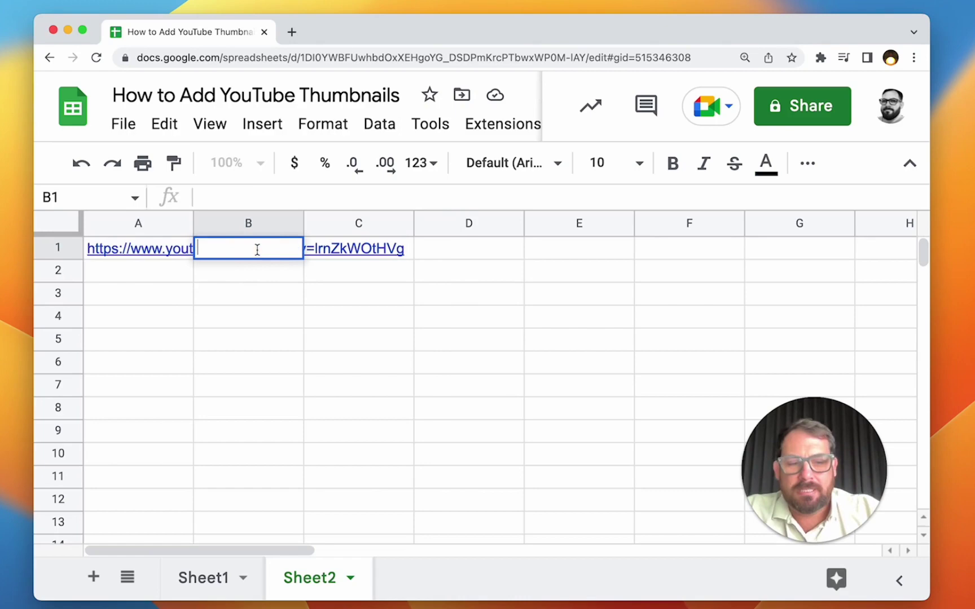
text(=)
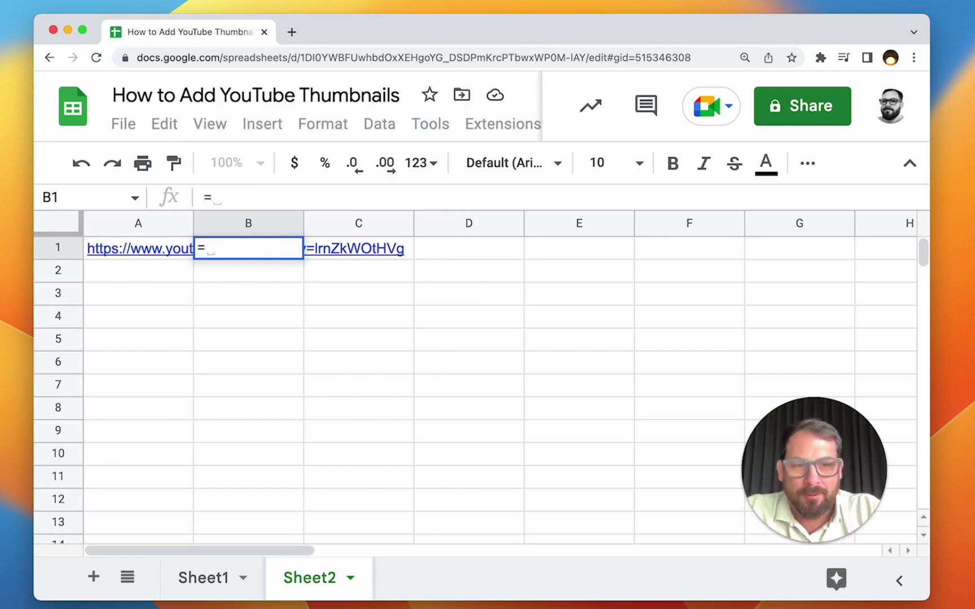
text(sub)
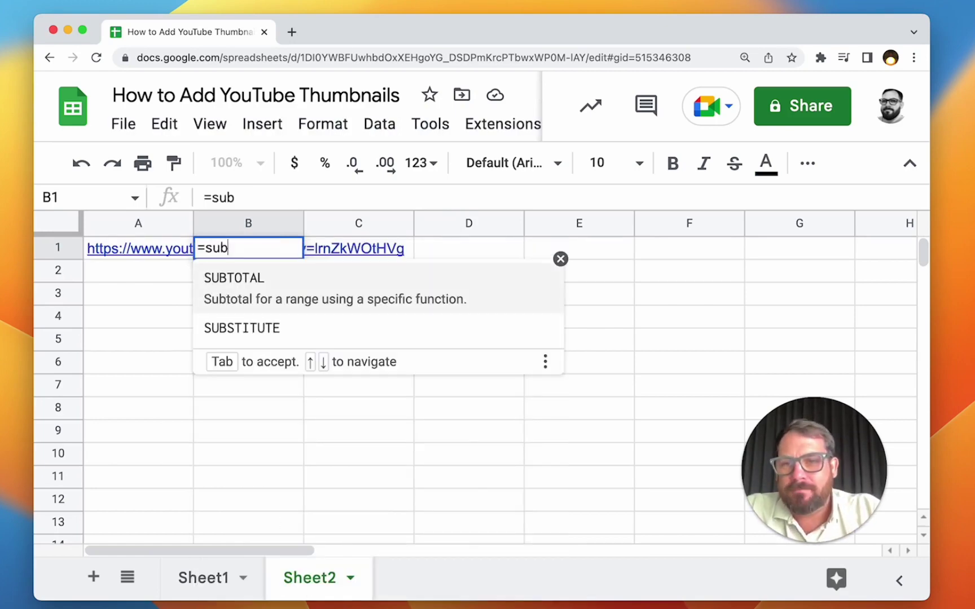
key(Down)
key(Tab)
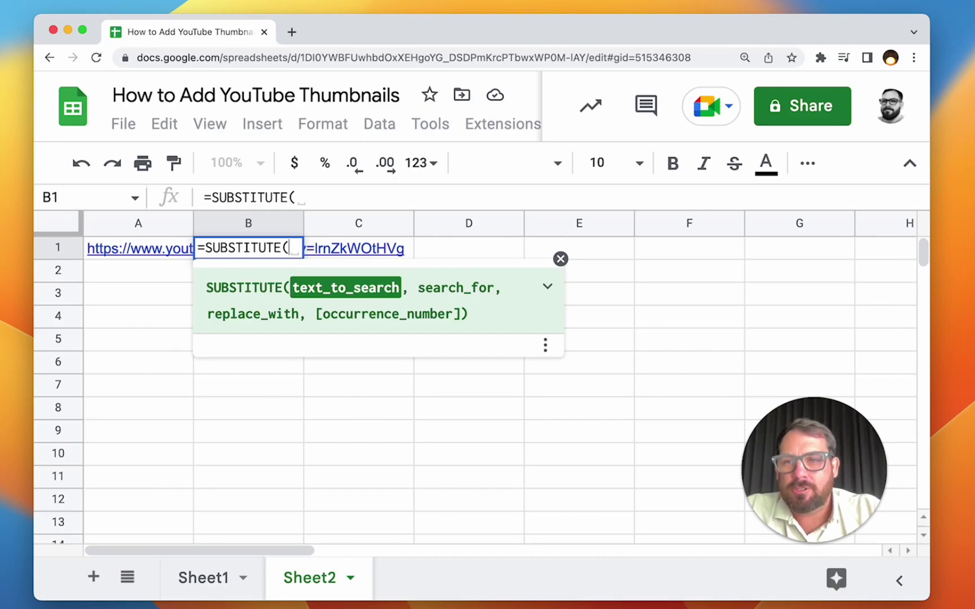
text(A1,")
text(https://www.youtube.com/watch?v=)
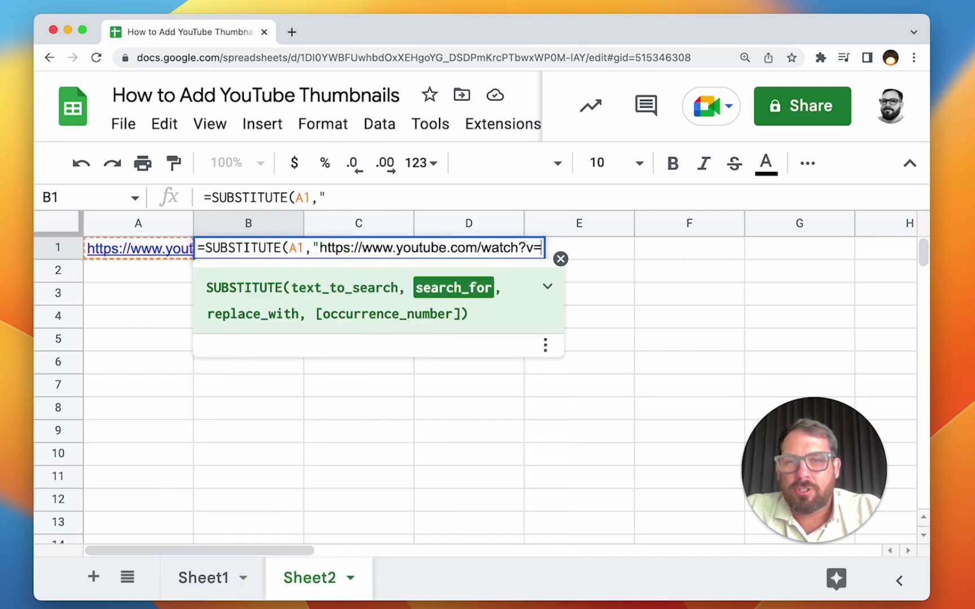
text(","")
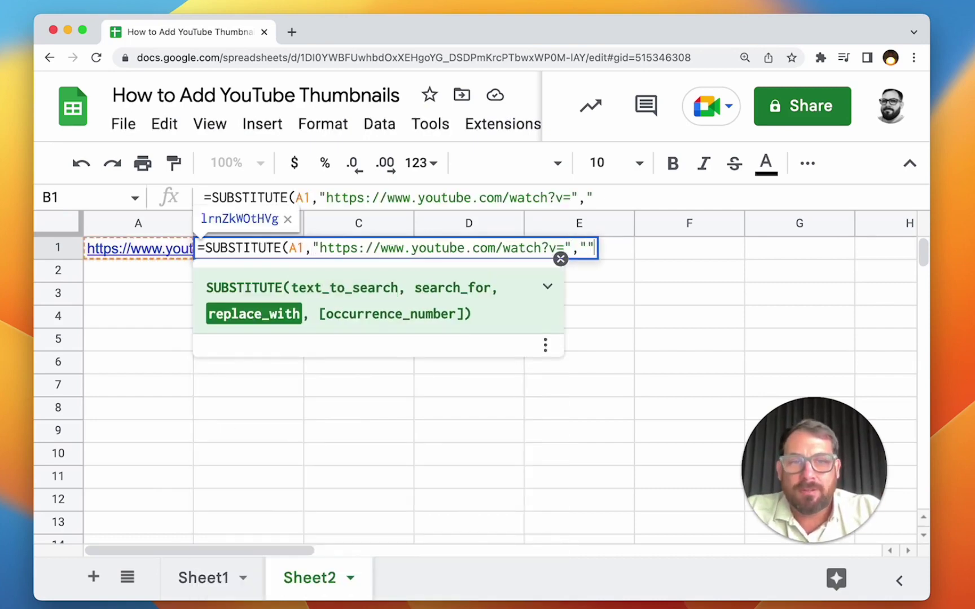
key(Return)
click(248, 248)
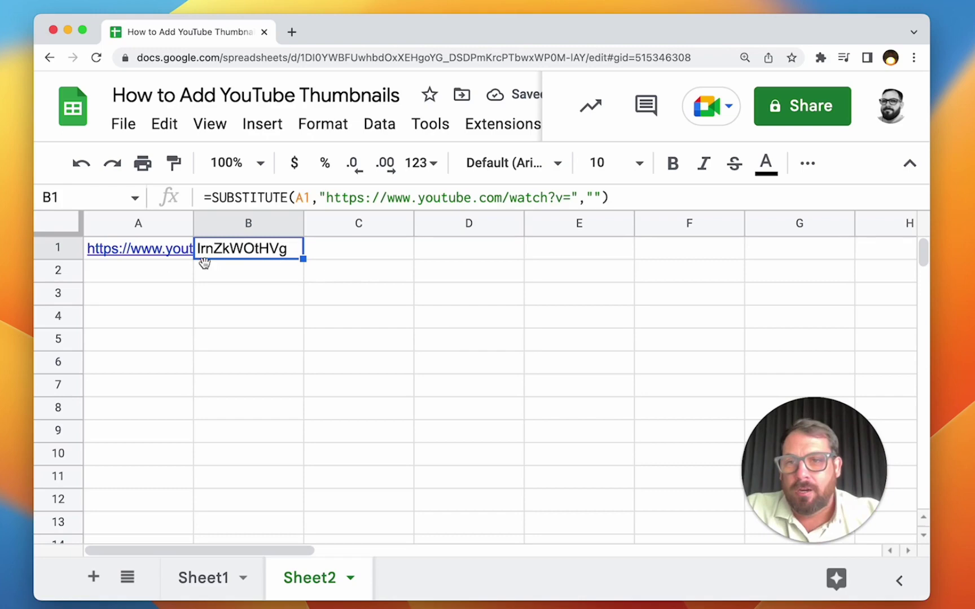
Step: Walk through A1's URL parts (www, watch?, v=) in the formula bar, then select cell A2
click(153, 251)
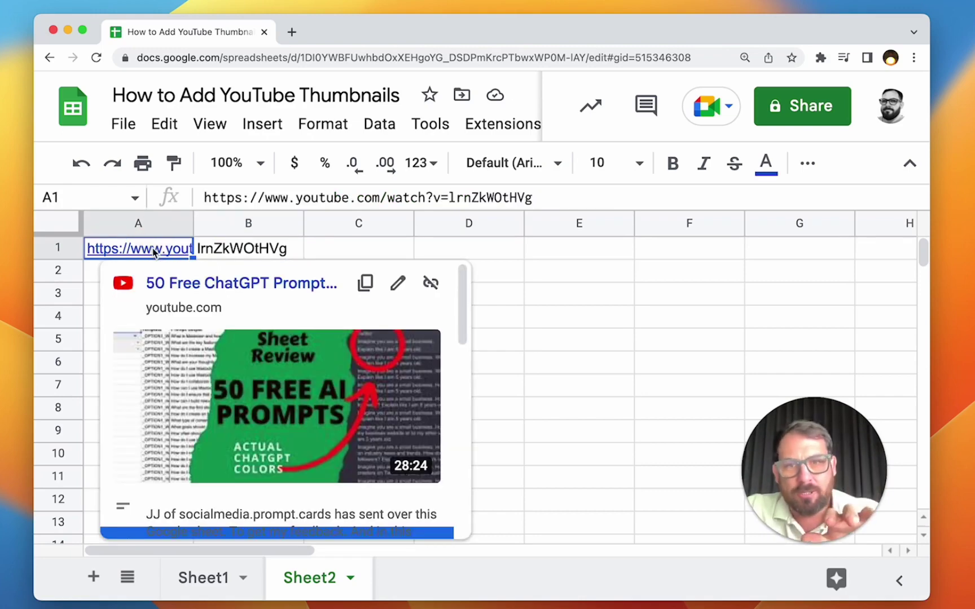
click(214, 196)
click(275, 197)
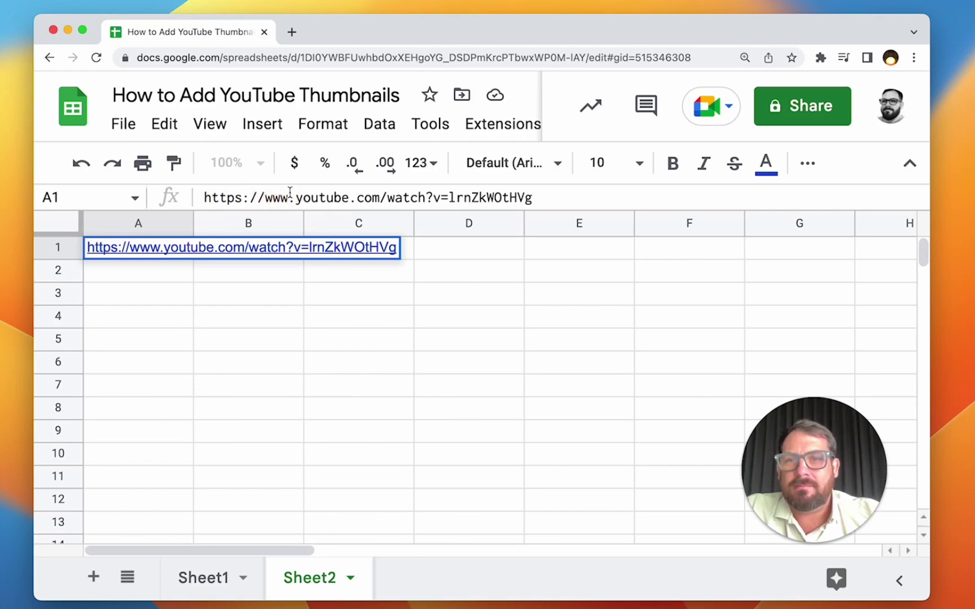
click(418, 195)
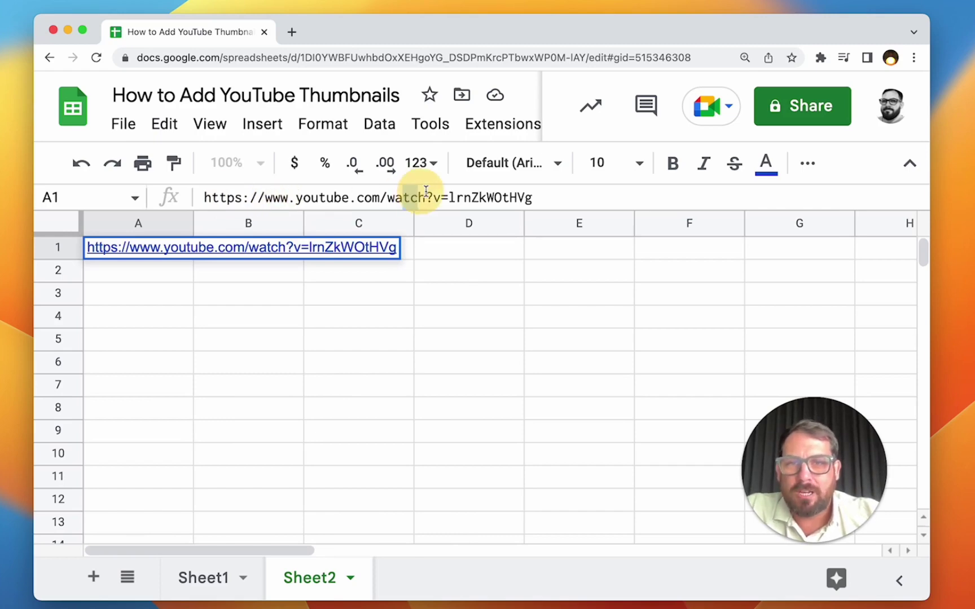
click(449, 196)
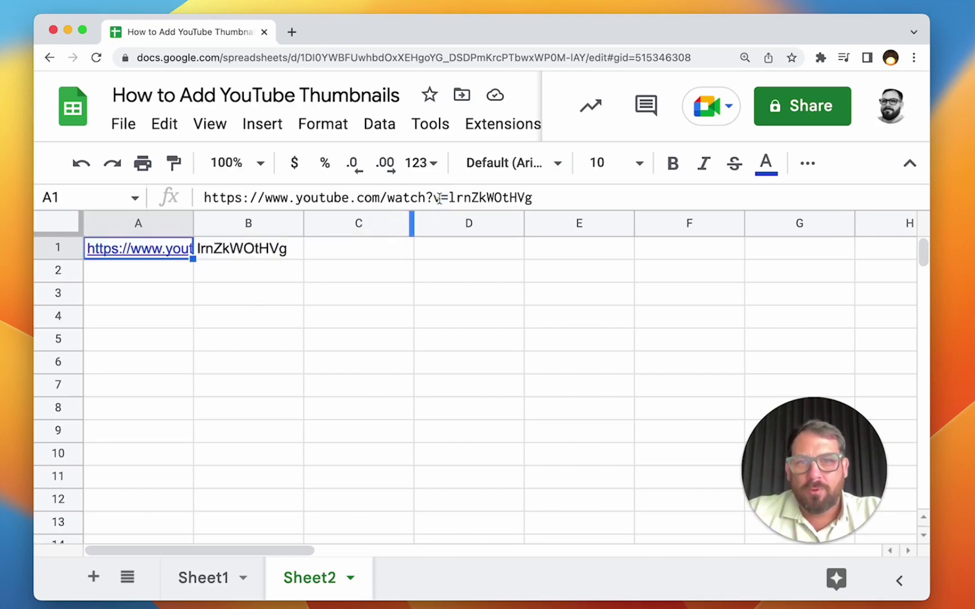
click(170, 276)
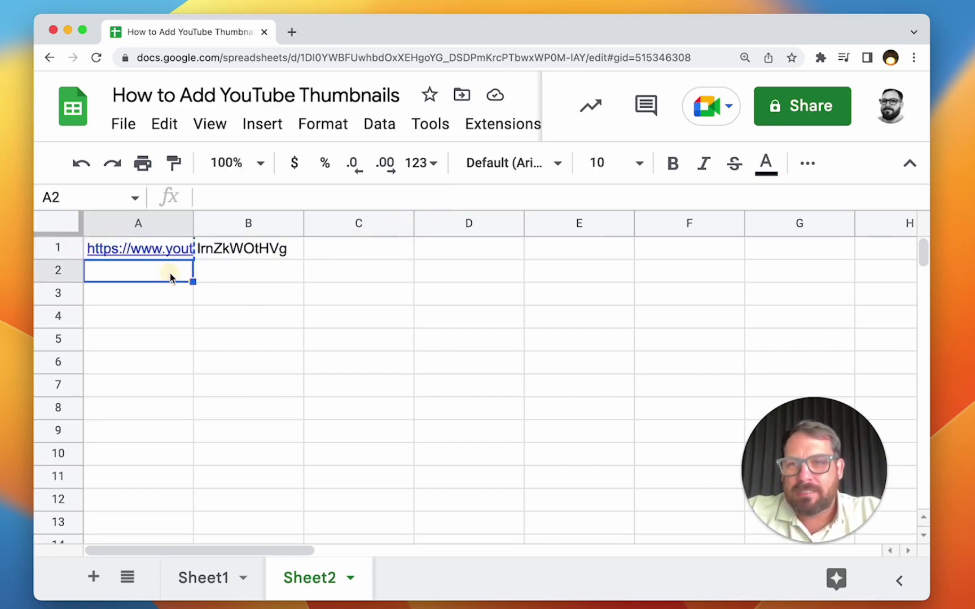
Step: Paste the URL into A2 and split it at "=" with =split(A2,"=") in B2
key(cmd+v)
click(216, 275)
text(=split()
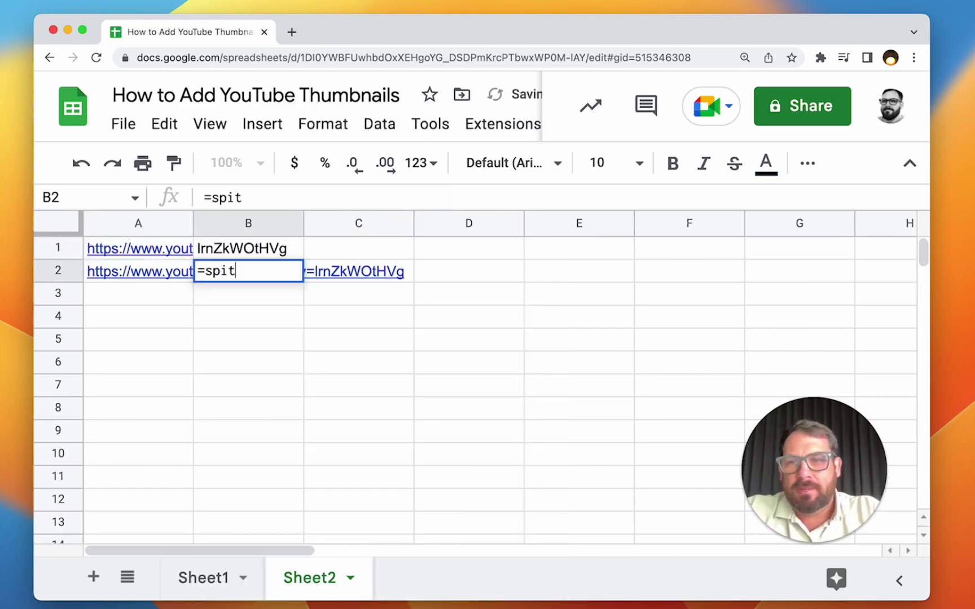
click(145, 270)
text(,")
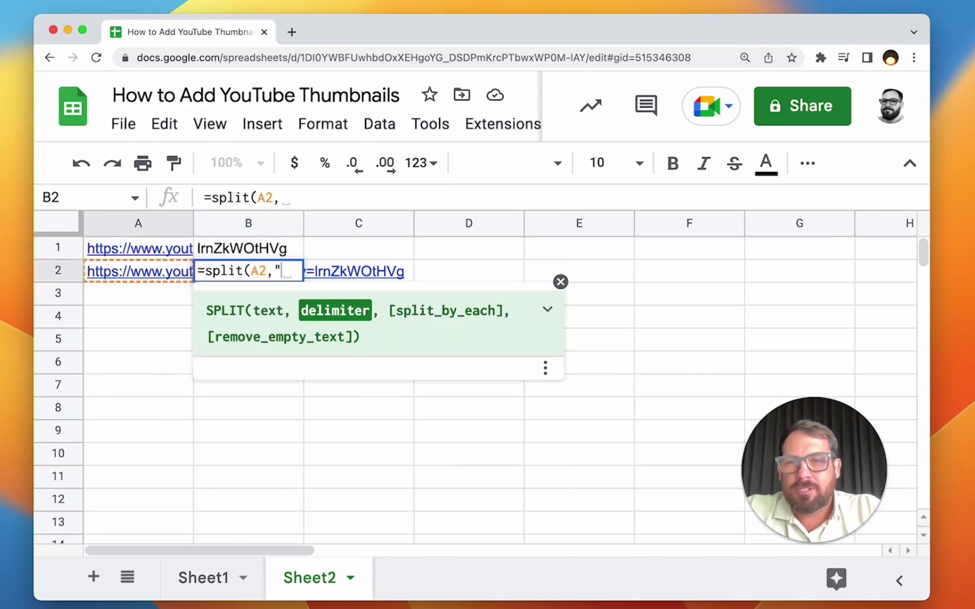
text(=")
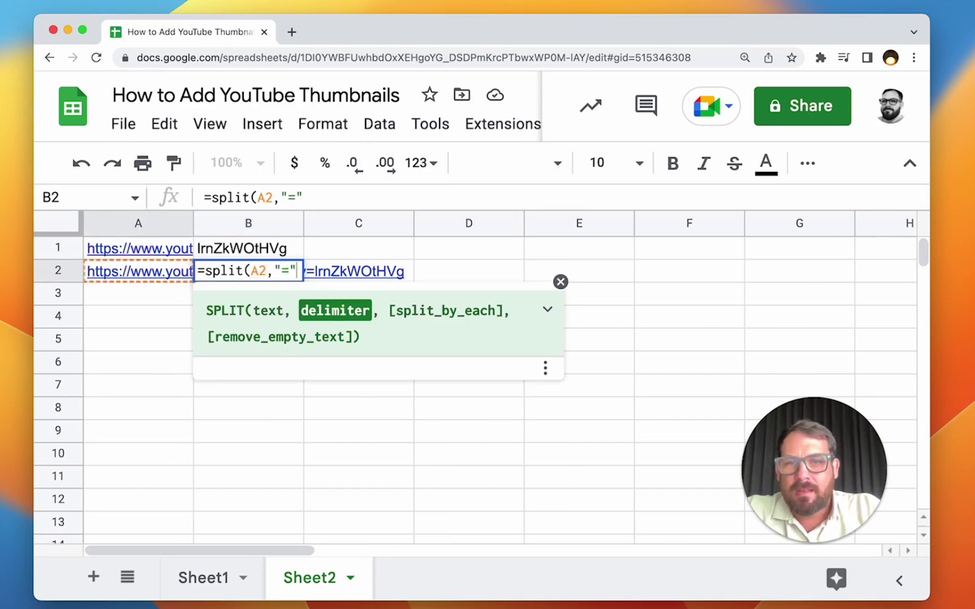
text(,))
key(BackSpace)
key(BackSpace)
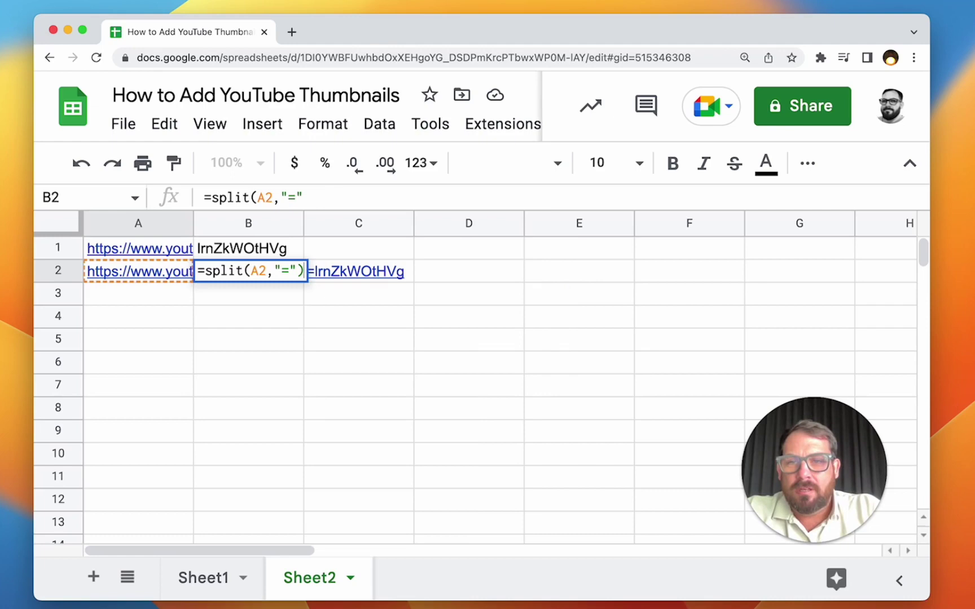
text())
key(Return)
click(248, 270)
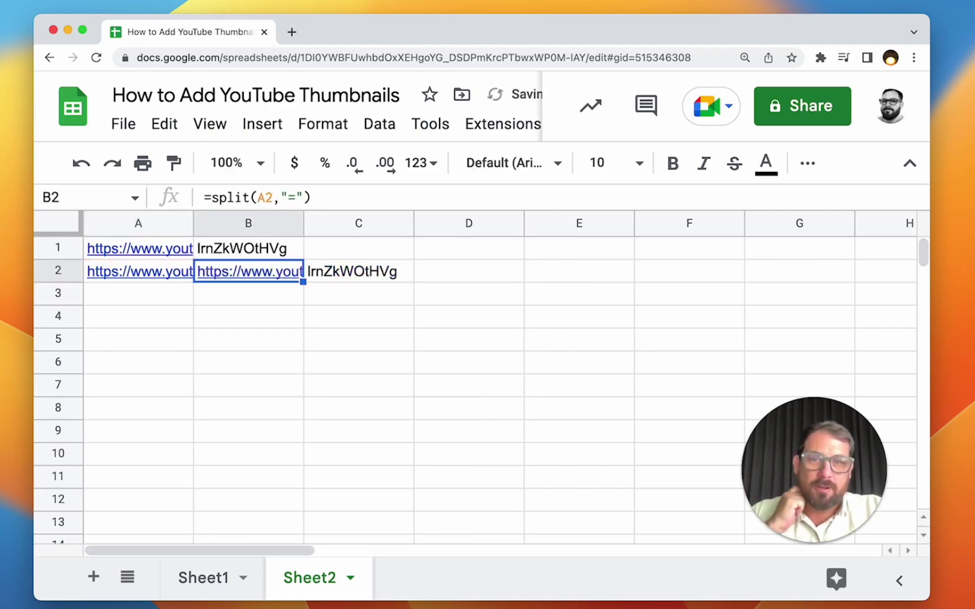
Step: Widen column B so the split URL pieces are fully visible
drag(303, 224, 458, 222)
click(544, 320)
key(Up)
key(Up)
key(Left)
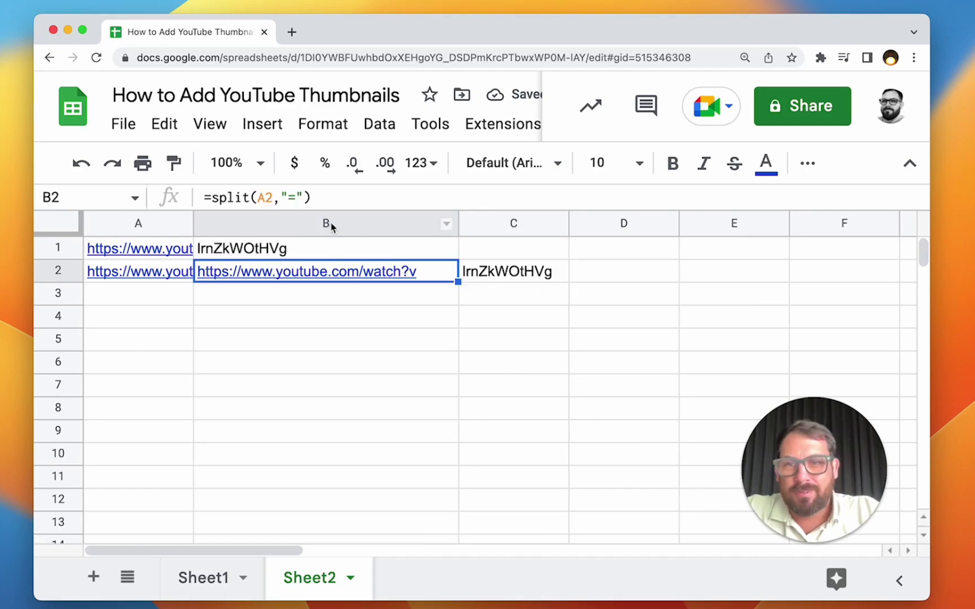
Step: Wrap B2 as =index(split(A2,"="),1,2) so it returns only the video ID
click(211, 197)
text(index()
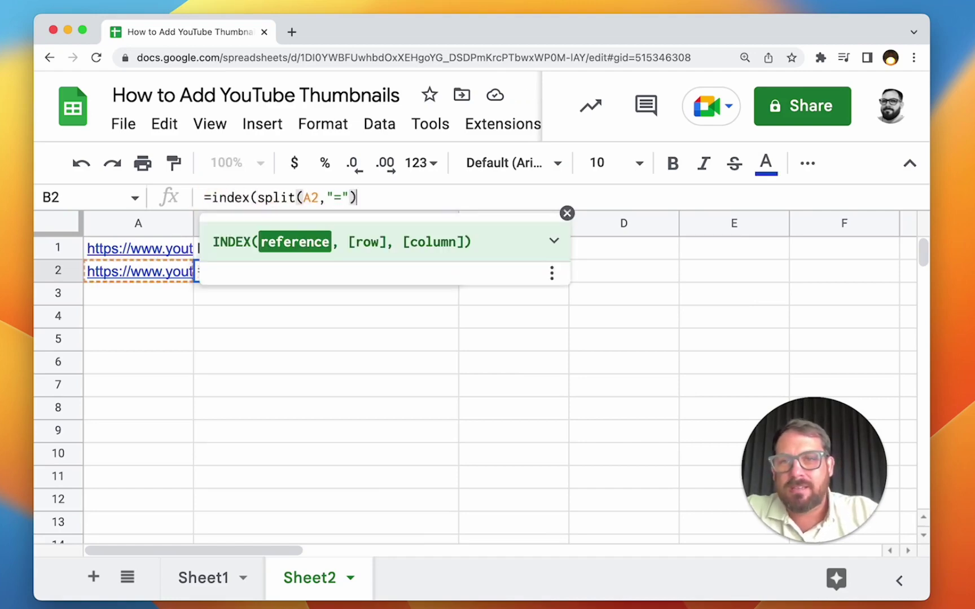
key(End)
text(,)
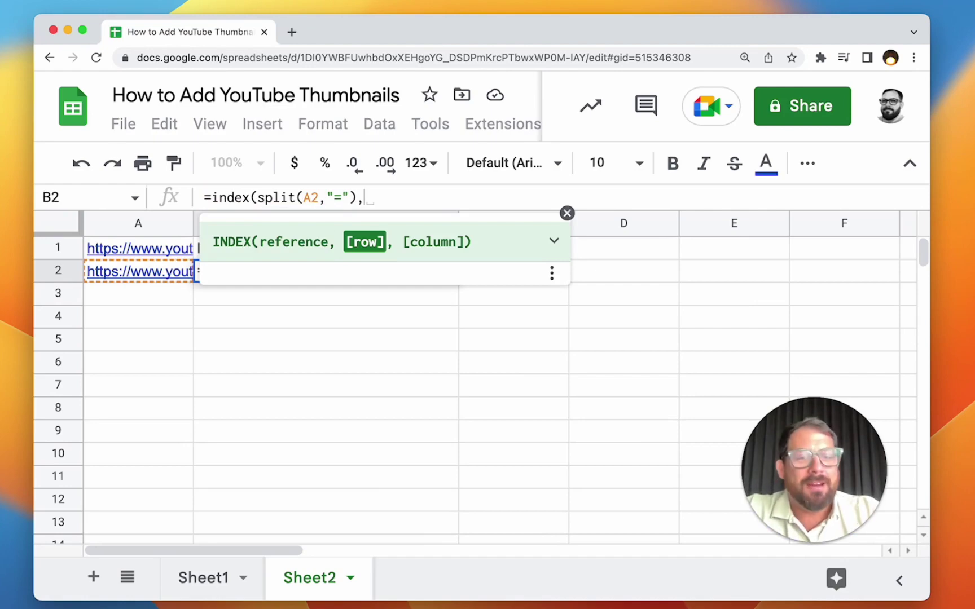
text(1,)
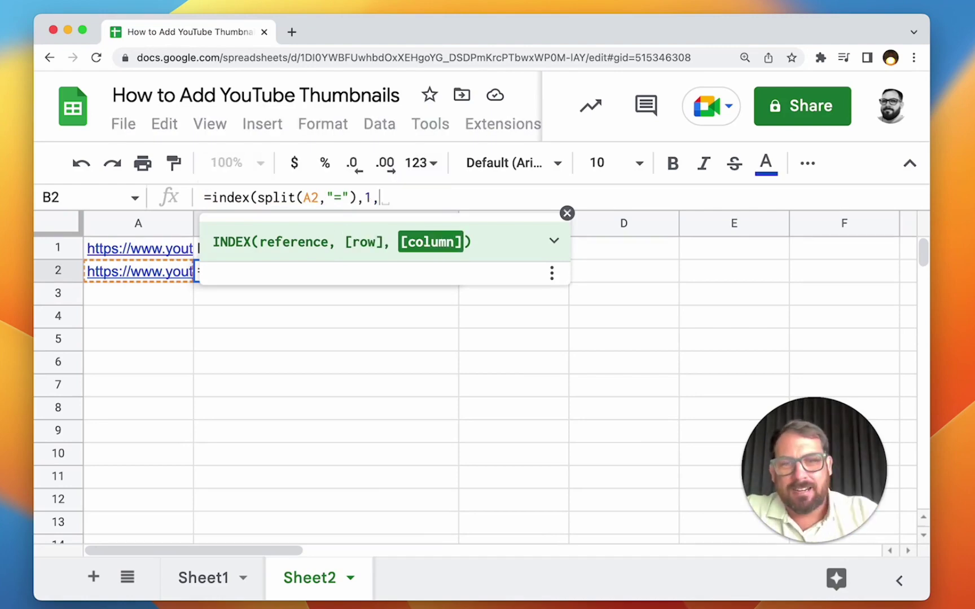
text(2))
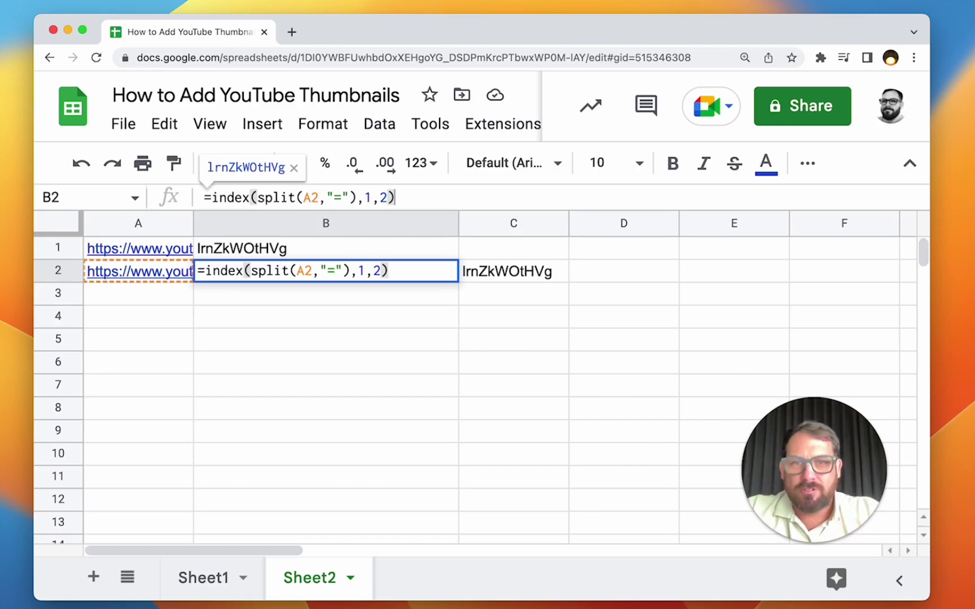
key(Return)
click(303, 274)
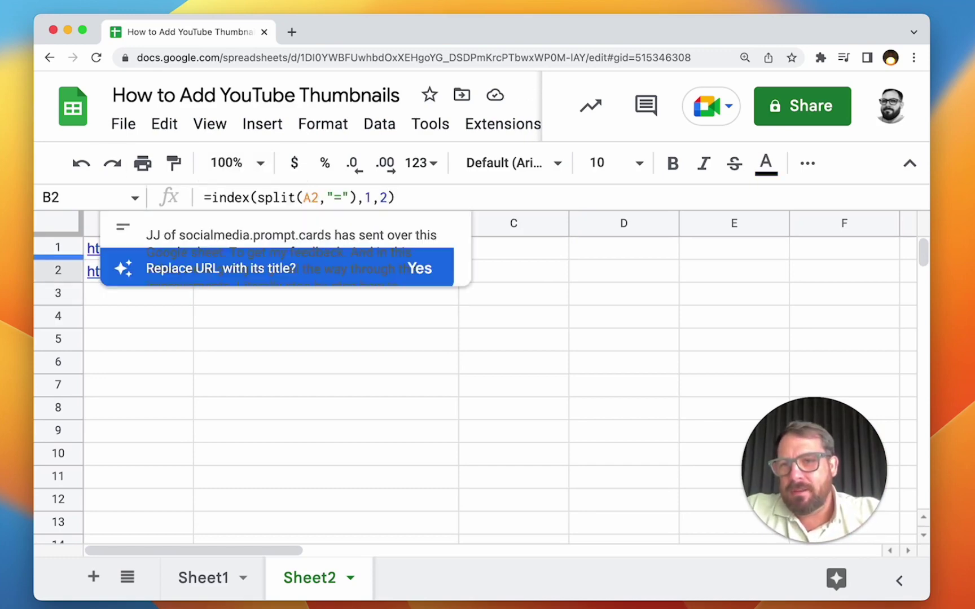
key(Down)
click(126, 291)
text(https://youtu.be/dnNaY5V5wfI)
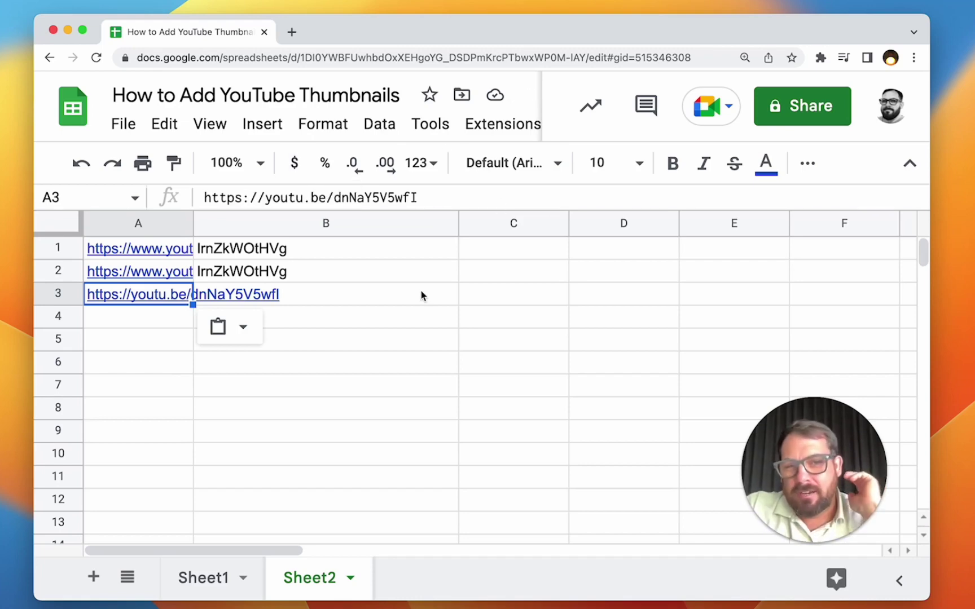
drag(333, 197, 448, 203)
click(319, 299)
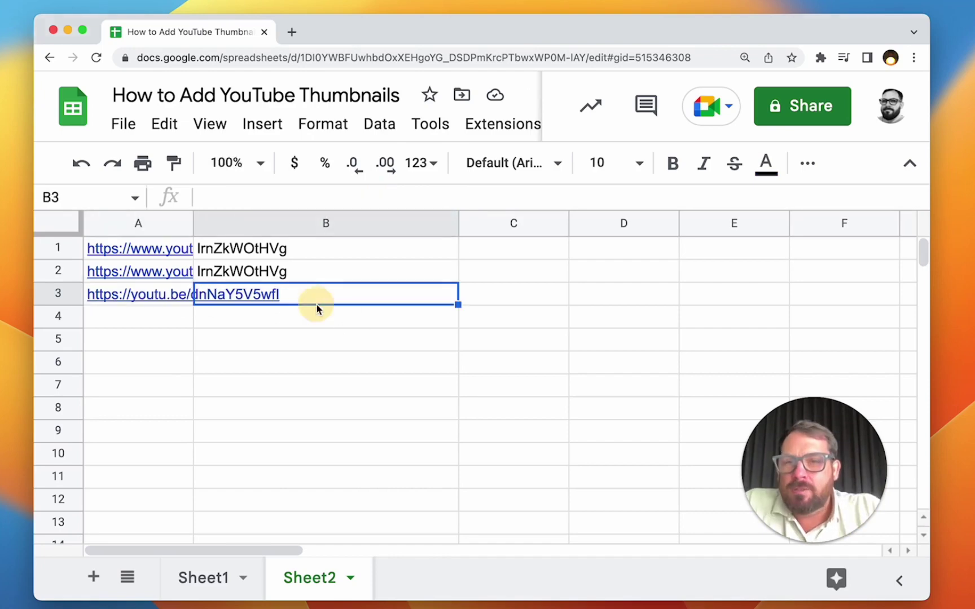
click(135, 299)
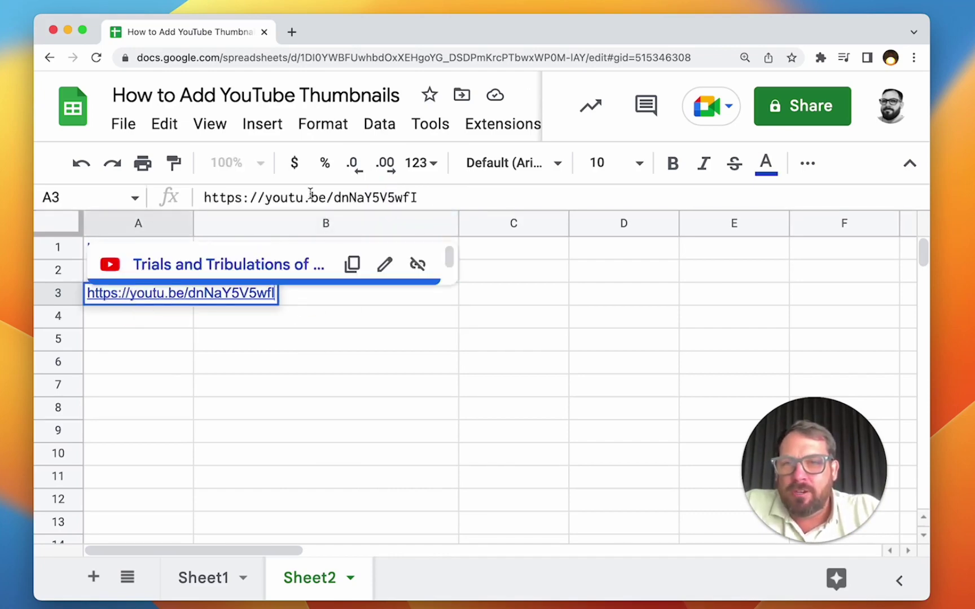
drag(333, 198, 185, 199)
key(super+c)
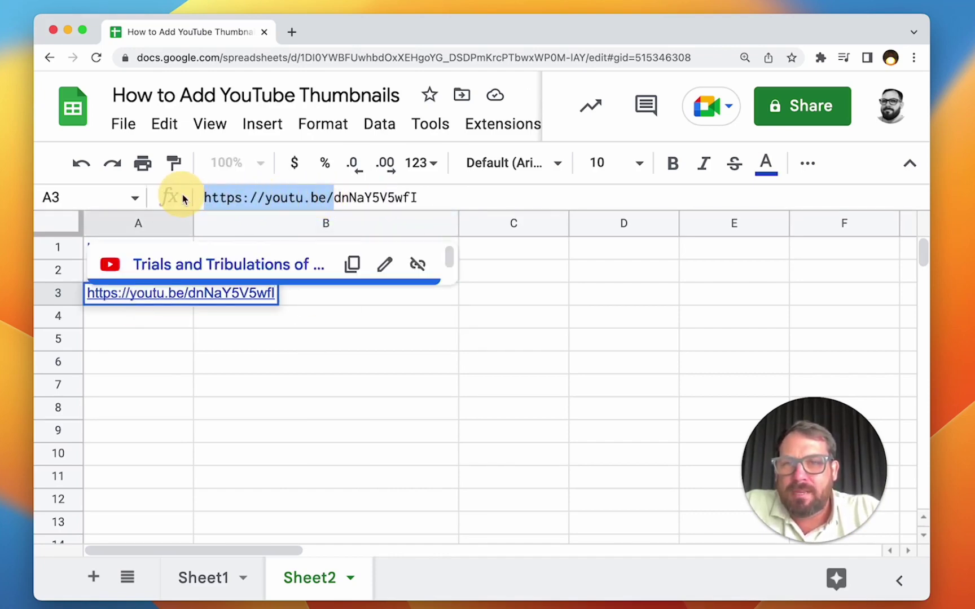
click(344, 285)
text(=sub)
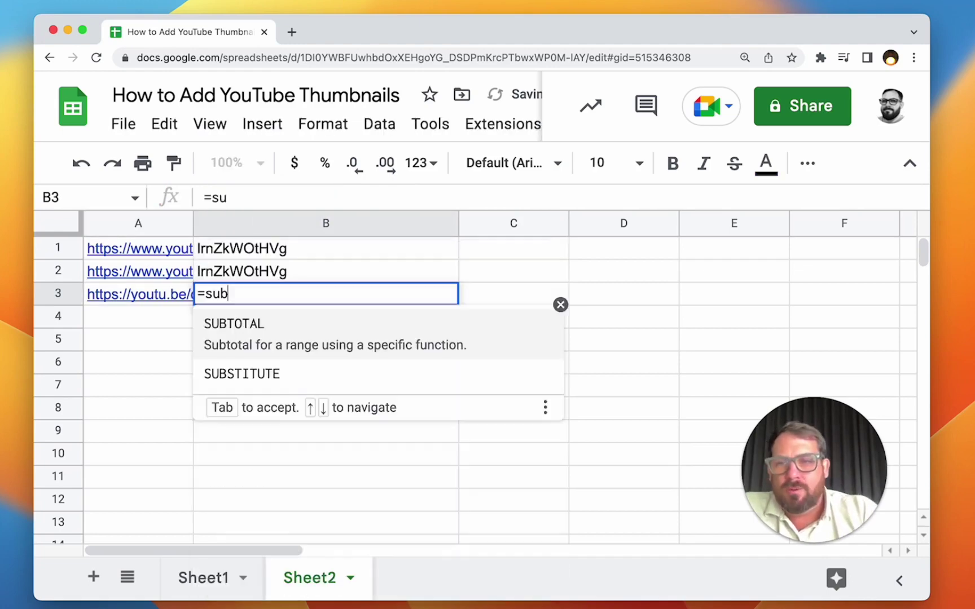
key(Down)
key(Tab)
text(A)
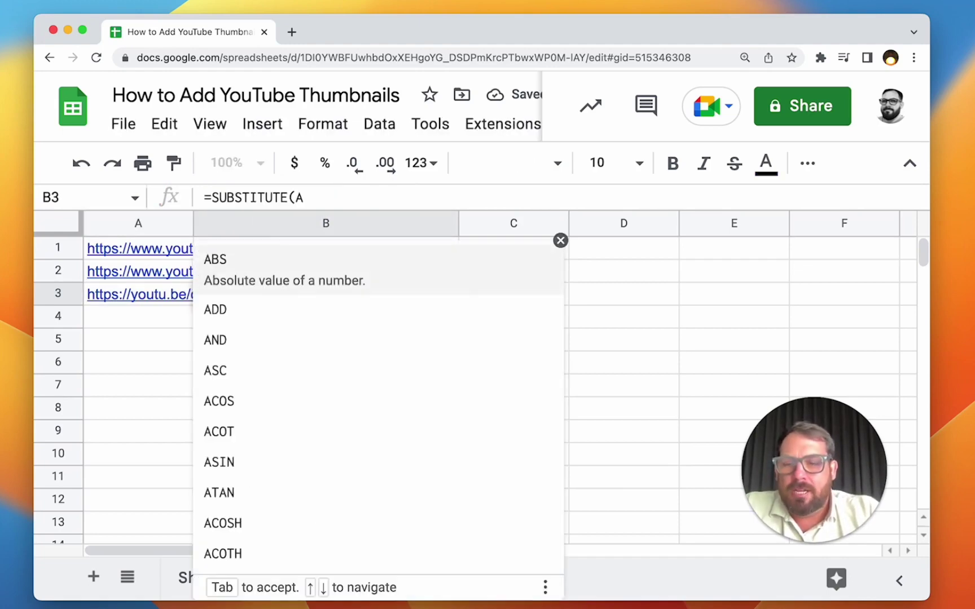
text(3,")
key(super+v)
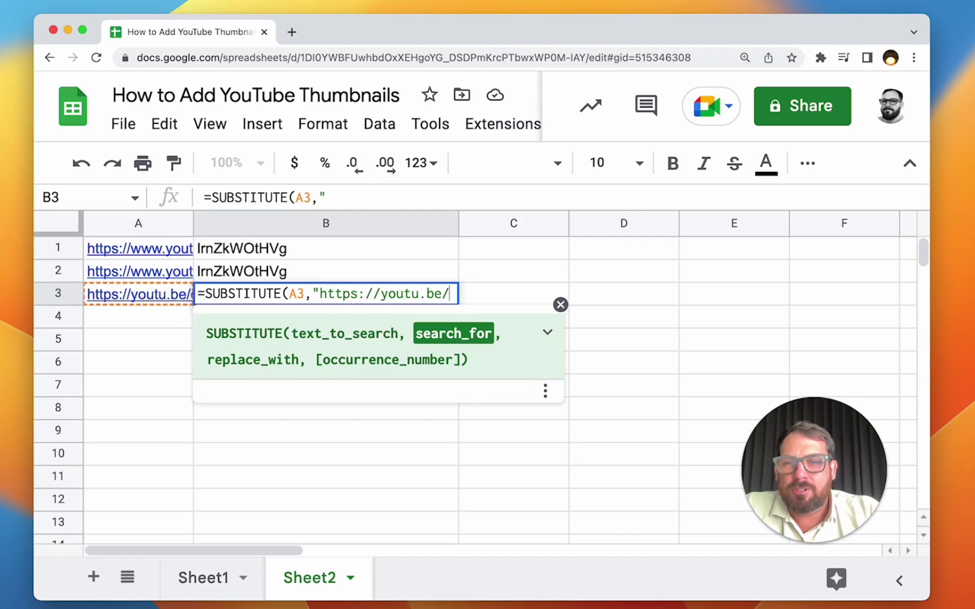
text(",""))
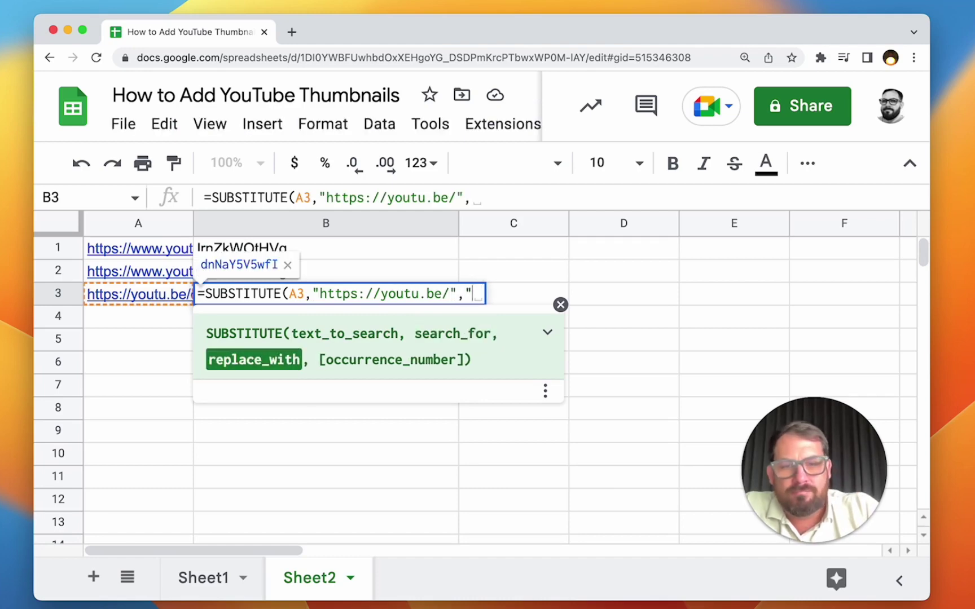
key(Return)
click(325, 294)
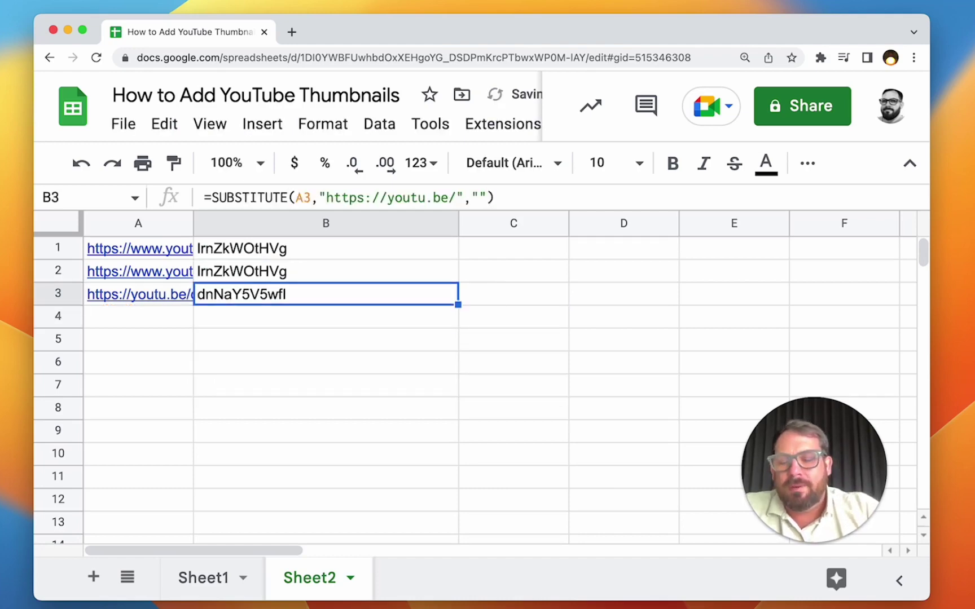
Step: Copy youtu.be from A3's link and start a FIND formula in B3 searching for "youtu.be"
click(181, 294)
double_click(181, 294)
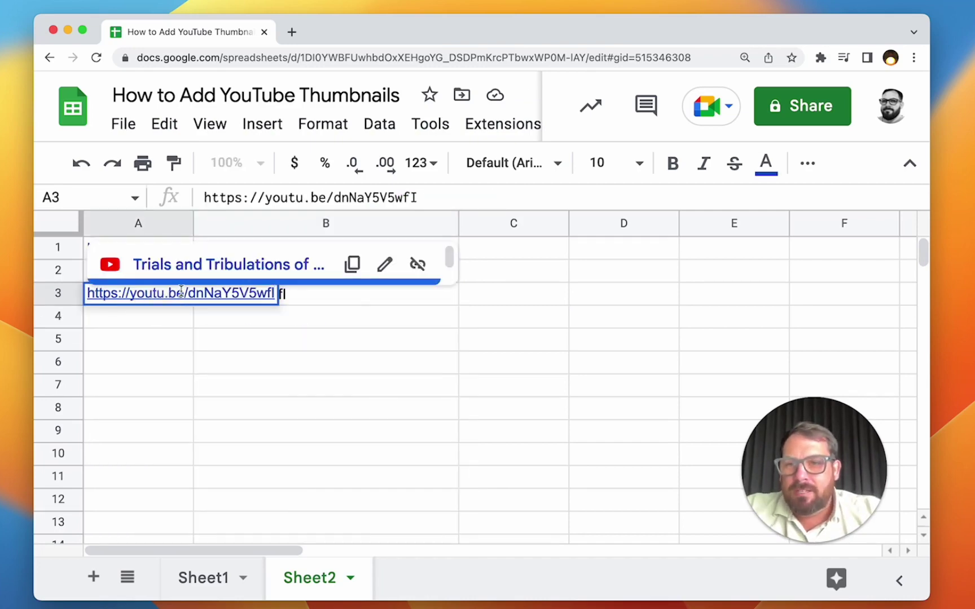
drag(185, 293, 124, 292)
key(super+c)
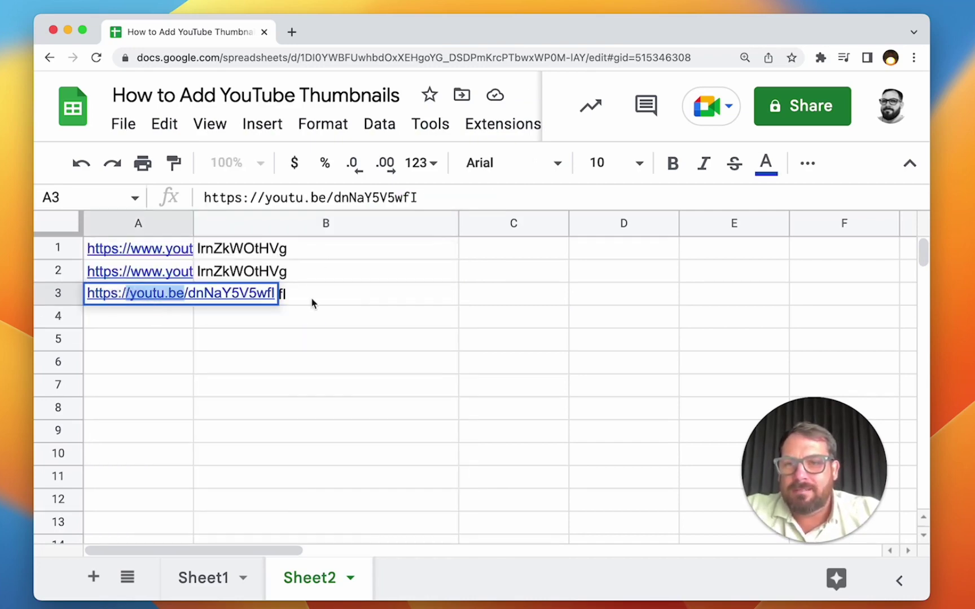
click(313, 303)
double_click(307, 298)
text(find(SUBSTITUTE(A3,"https://youtu.be/",)
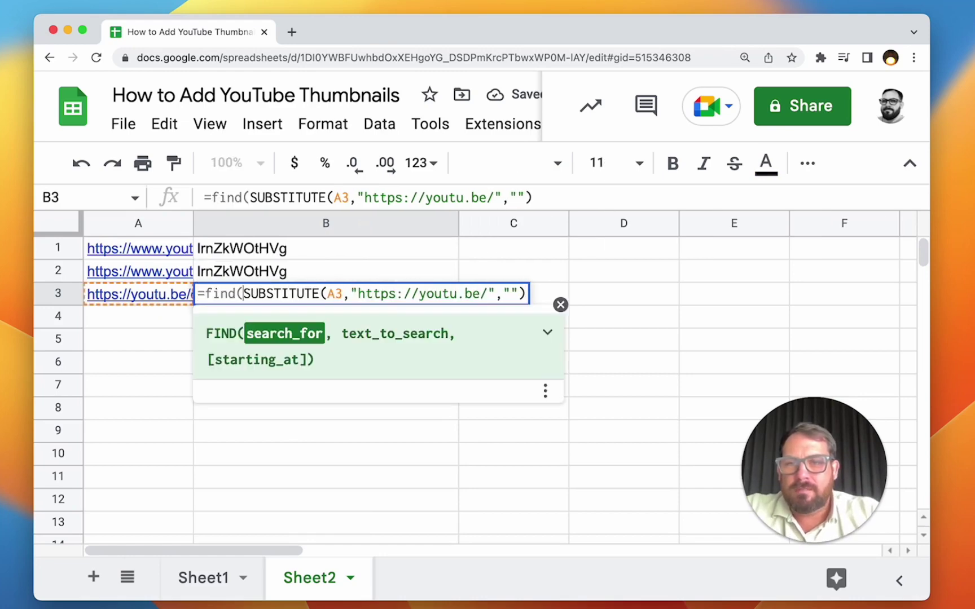
text(")
key(super+v)
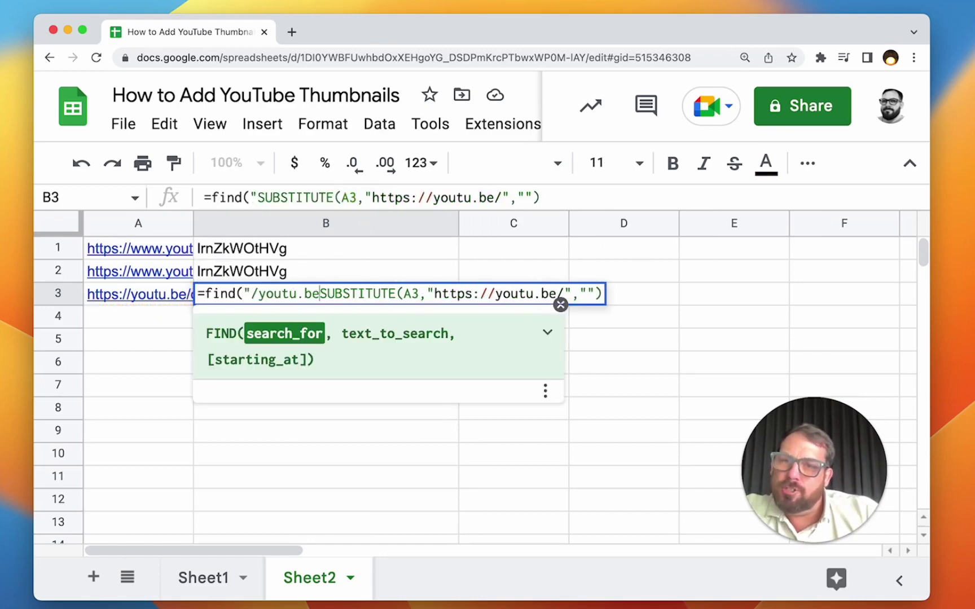
text(")
key(Left)
key(Left)
key(Left)
key(Left)
key(Left)
key(Left)
key(Left)
key(Left)
key(Left)
key(BackSpace)
Step: Complete =find("youtu.be",A3,…) and correct its start position to 1 so it returns 9
key(Right)
key(Right)
key(Right)
key(Right)
key(Right)
key(Right)
key(Right)
key(Right)
key(Right)
text(,)
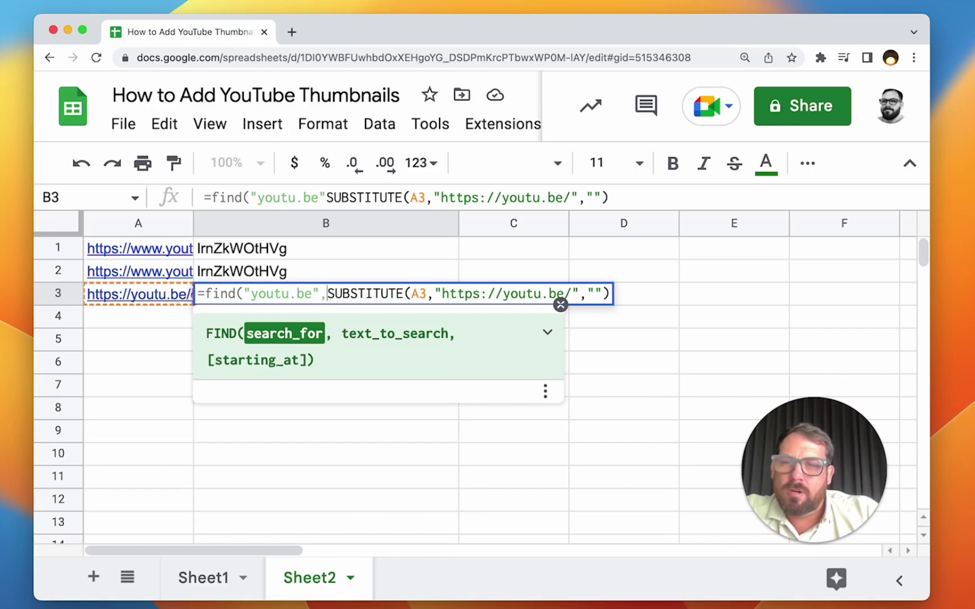
click(157, 294)
text(, 0))
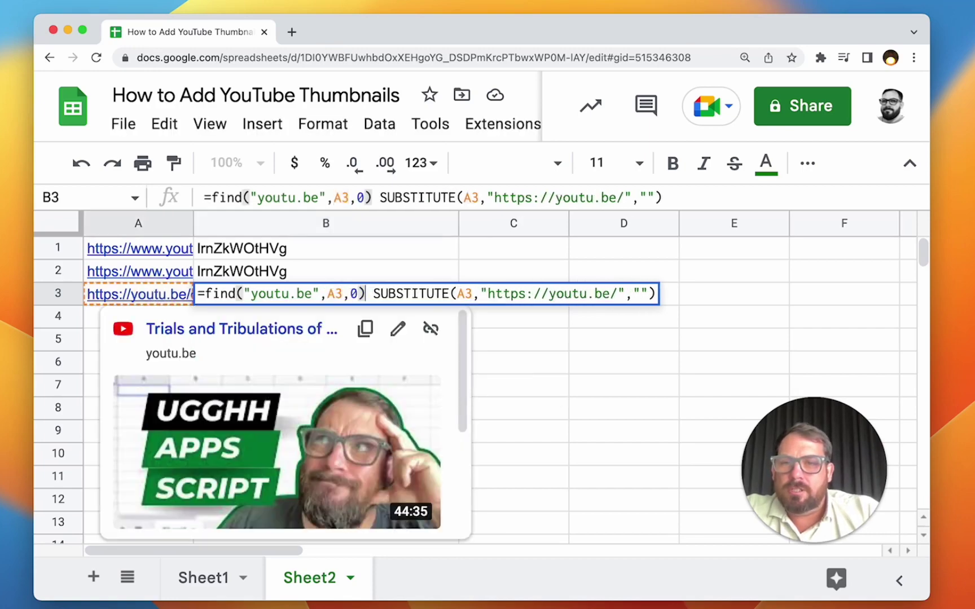
key(Return)
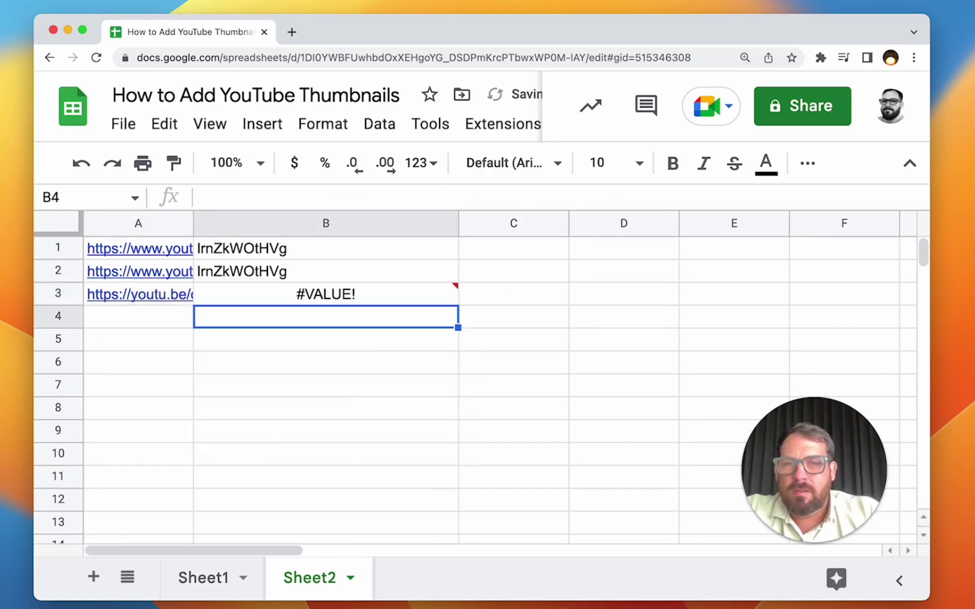
double_click(282, 294)
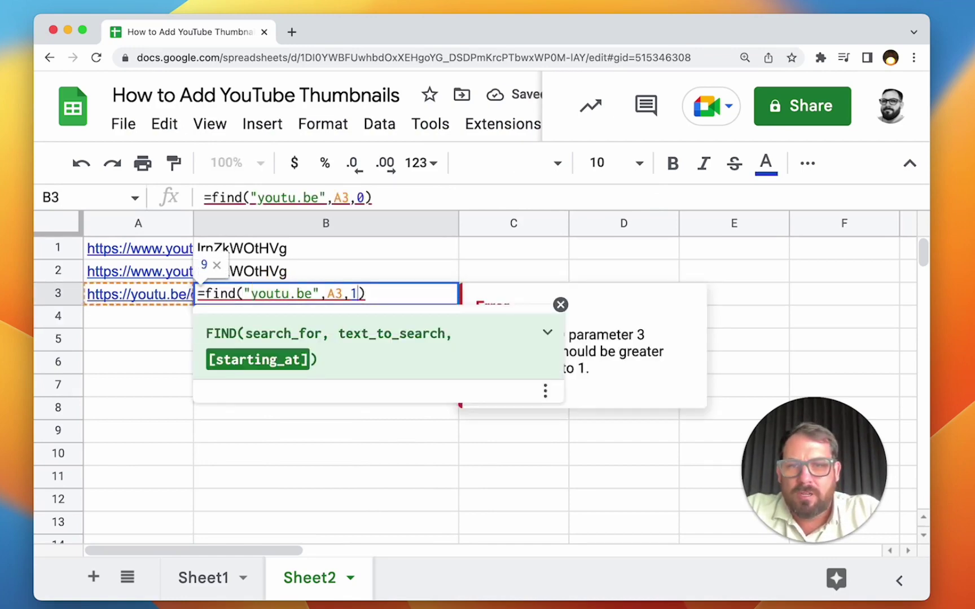
key(Return)
click(341, 290)
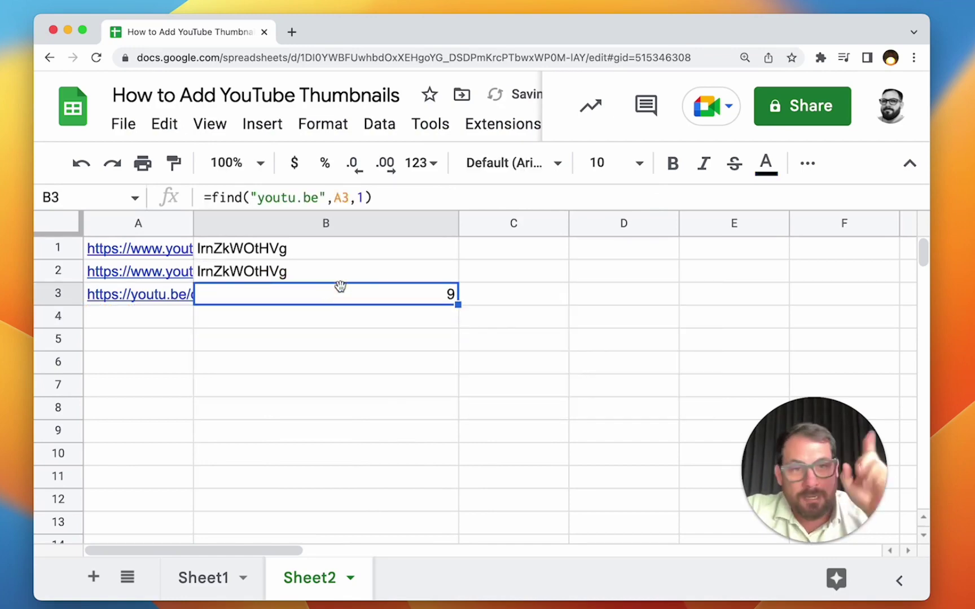
Step: Copy B3's FIND formula into C1, revealing a #VALUE! error for watch URLs
double_click(394, 295)
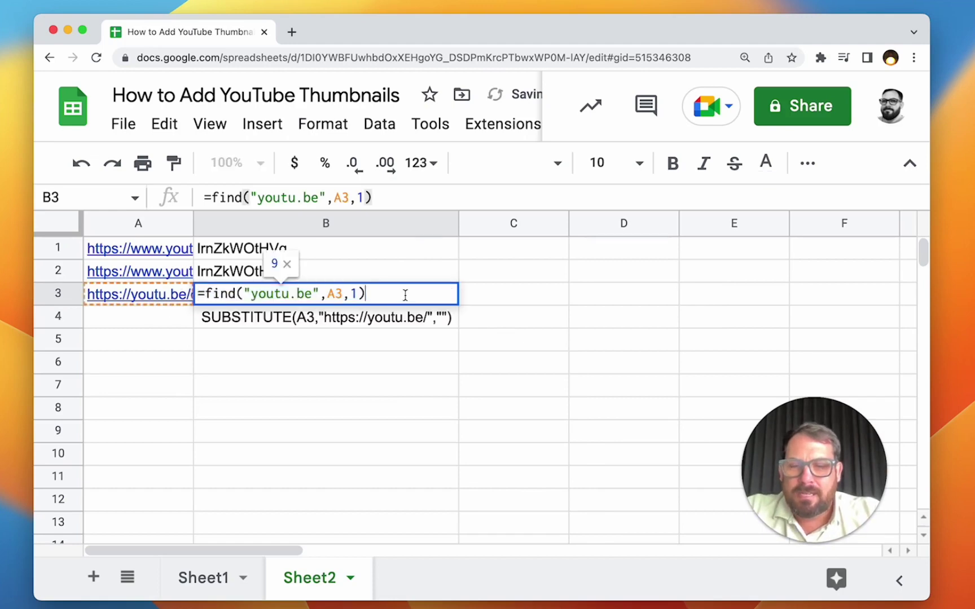
key(super+a)
drag(405, 298, 208, 295)
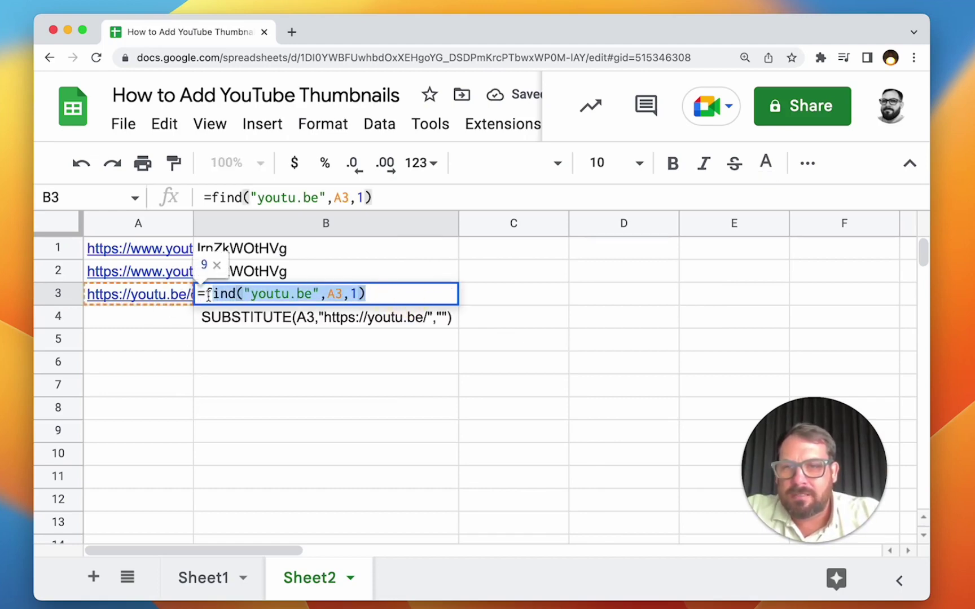
key(ctrl+c)
key(Escape)
click(514, 271)
key(ctrl+v)
key(Up)
key(ctrl+v)
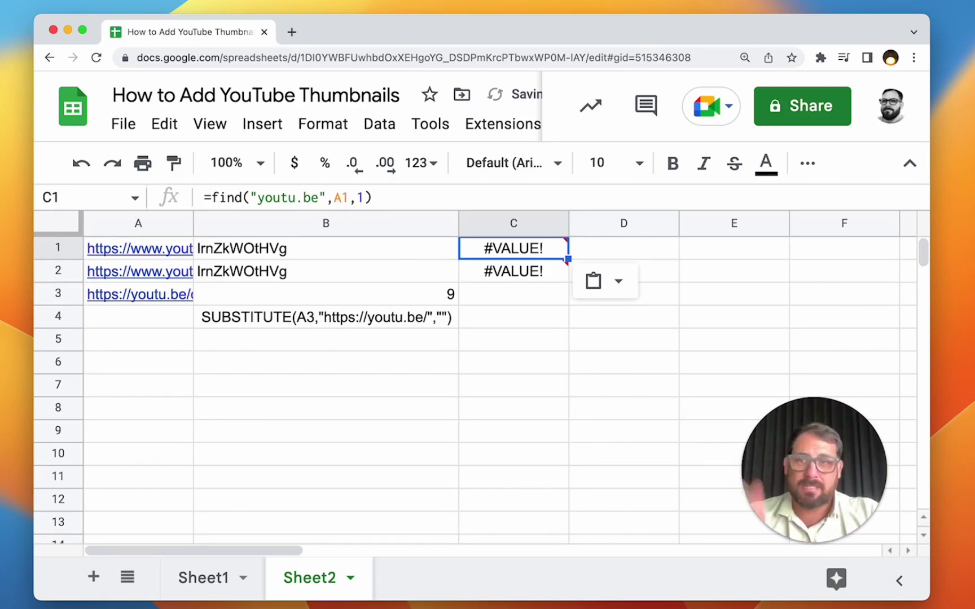
click(518, 272)
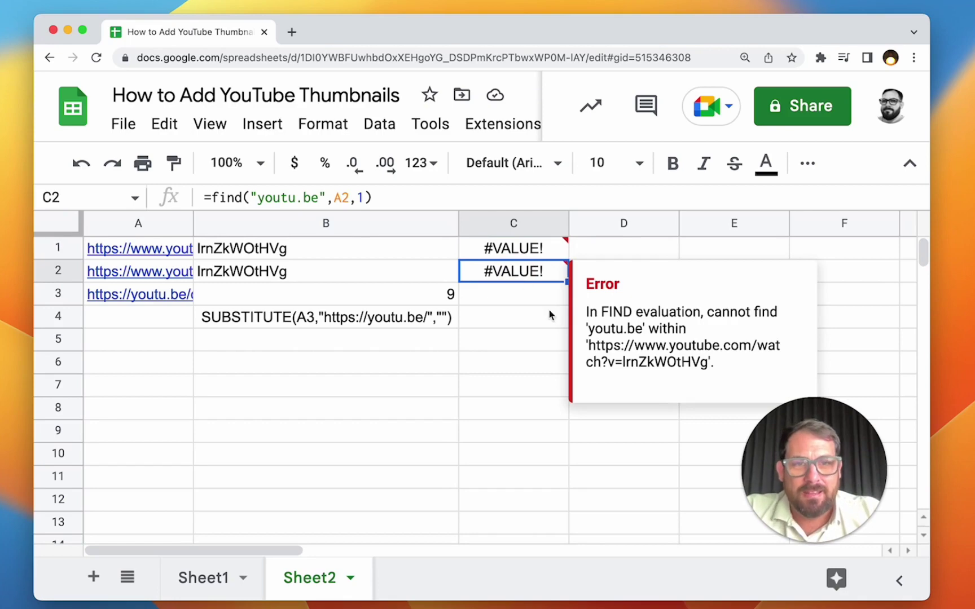
Step: Wrap C1's FIND formula in IFERROR with B1 as a temporary fallback
double_click(525, 253)
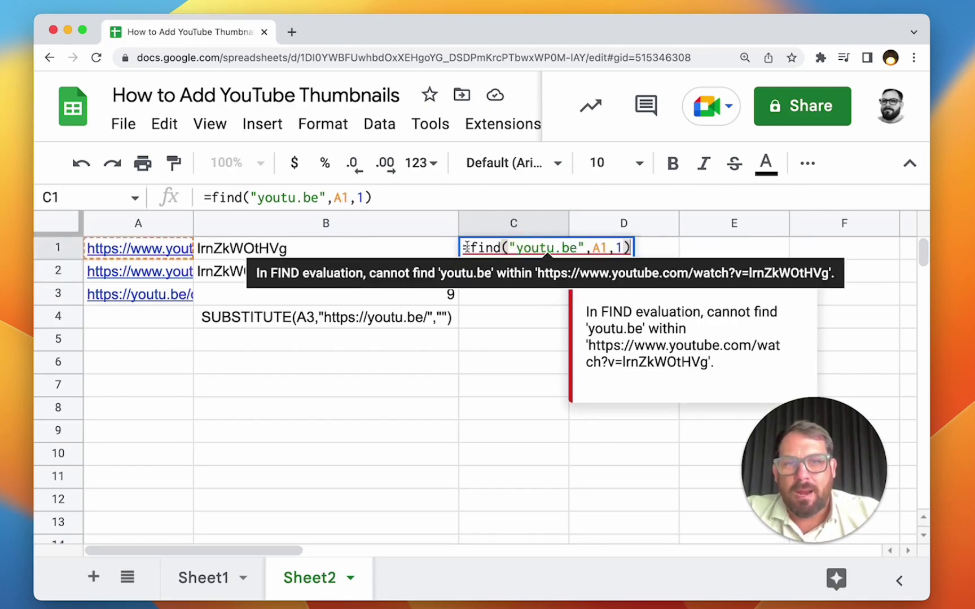
click(467, 247)
text(iferr)
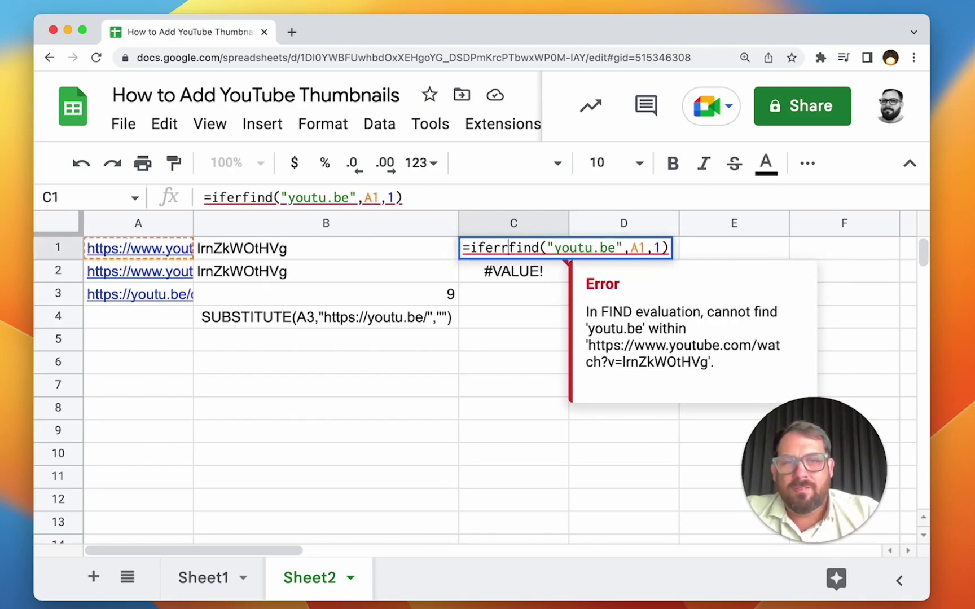
text(or)
key(BackSpace)
key(BackSpace)
key(BackSpace)
key(BackSpace)
key(BackSpace)
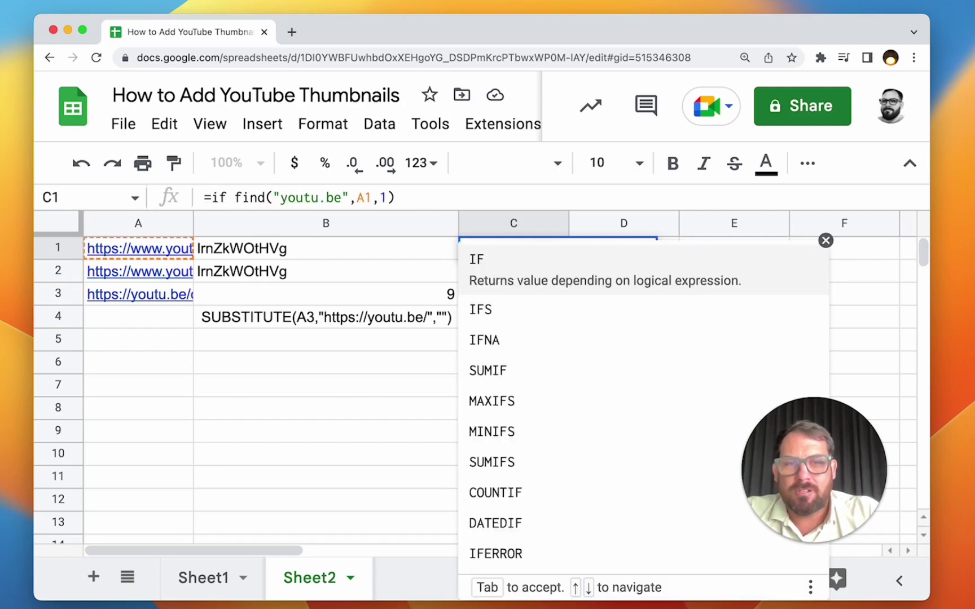
text(Error()
key(End)
text(,)
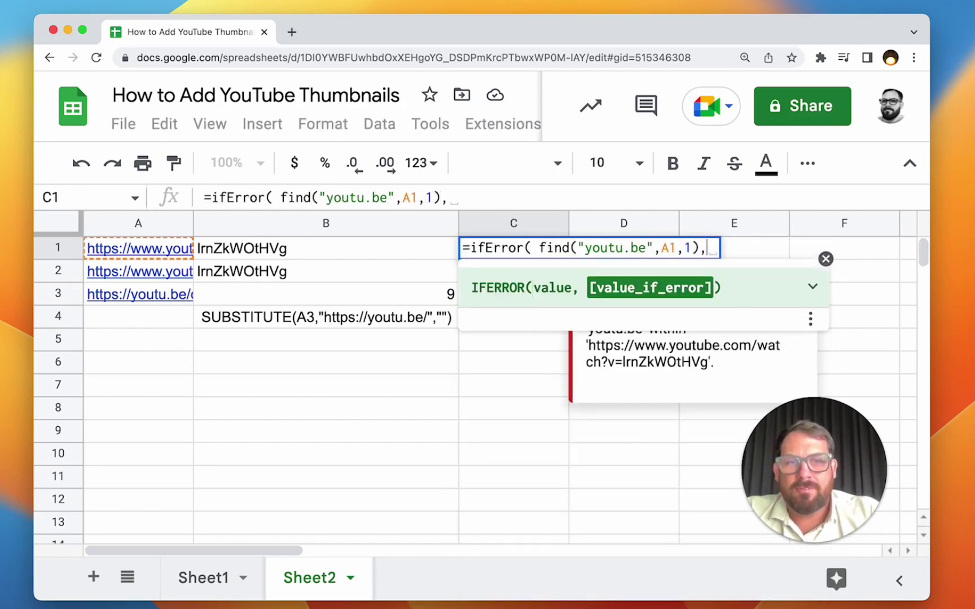
click(342, 248)
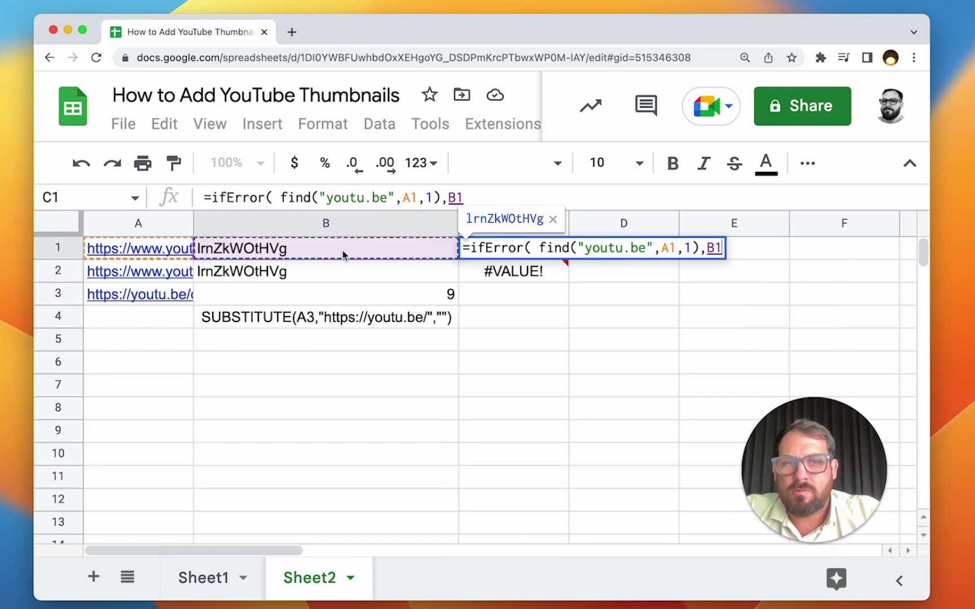
double_click(209, 250)
key(Escape)
double_click(548, 248)
click(720, 248)
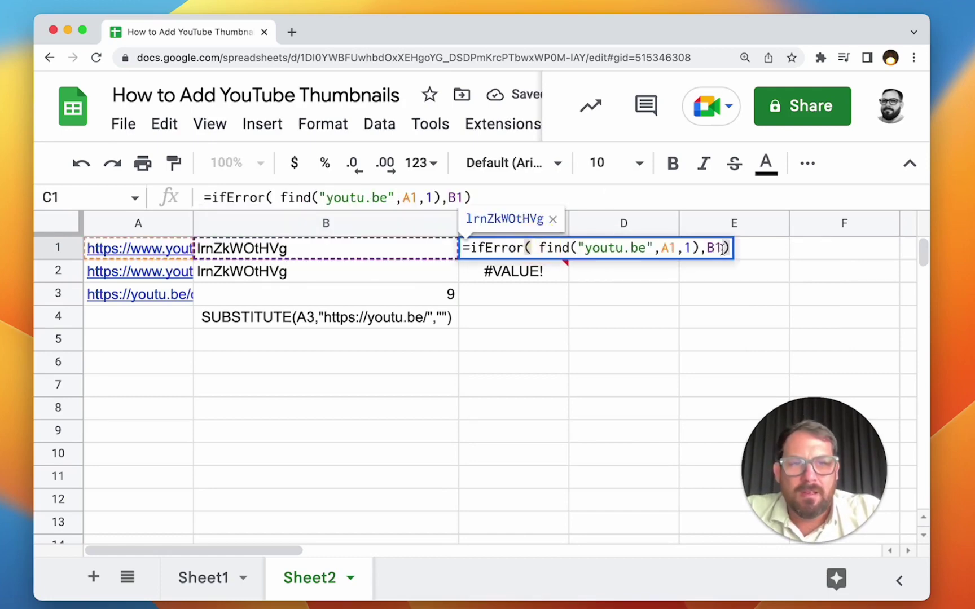
key(BackSpace)
key(BackSpace)
key(super+v)
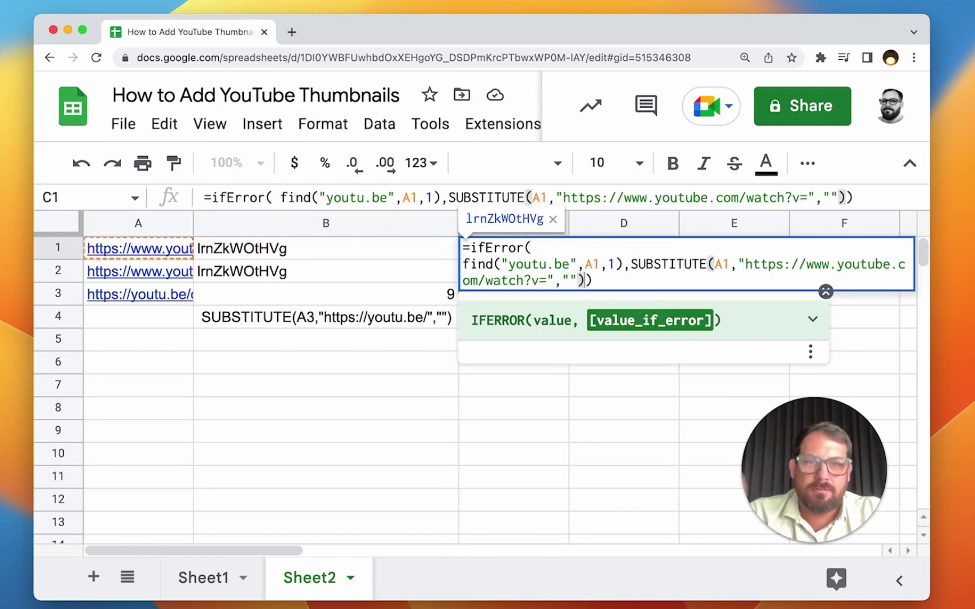
key(Return)
Step: Copy the C1 IFERROR formula down into C2 and C3
key(Up)
key(ctrl+c)
key(Down)
key(ctrl+v)
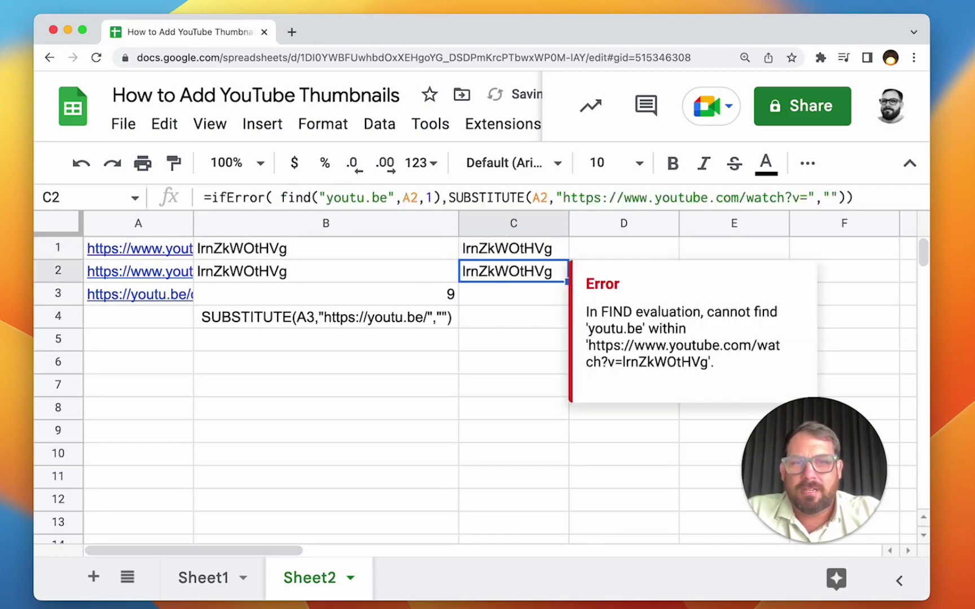
key(Down)
key(ctrl+v)
click(513, 339)
key(ctrl+v)
click(326, 339)
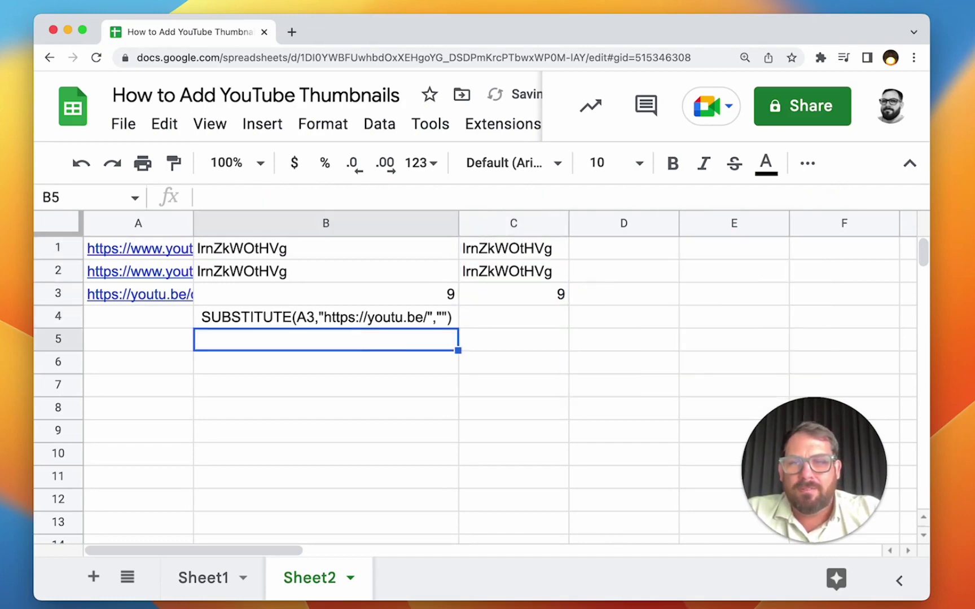
Step: Compare B3 with C3 and inspect C3's formula, which returns 9
click(326, 294)
key(Right)
key(Right)
key(Left)
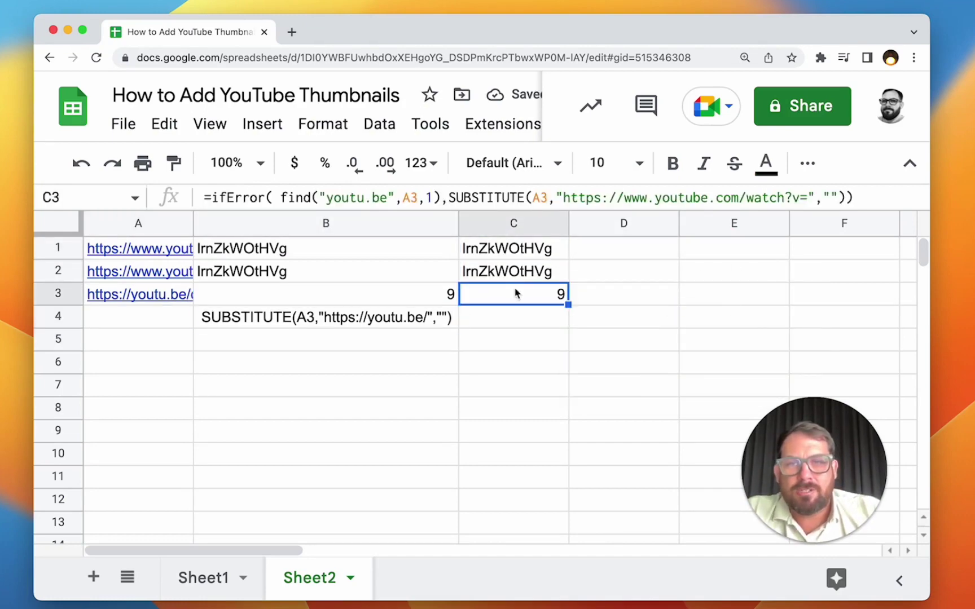
click(504, 294)
double_click(503, 294)
key(Escape)
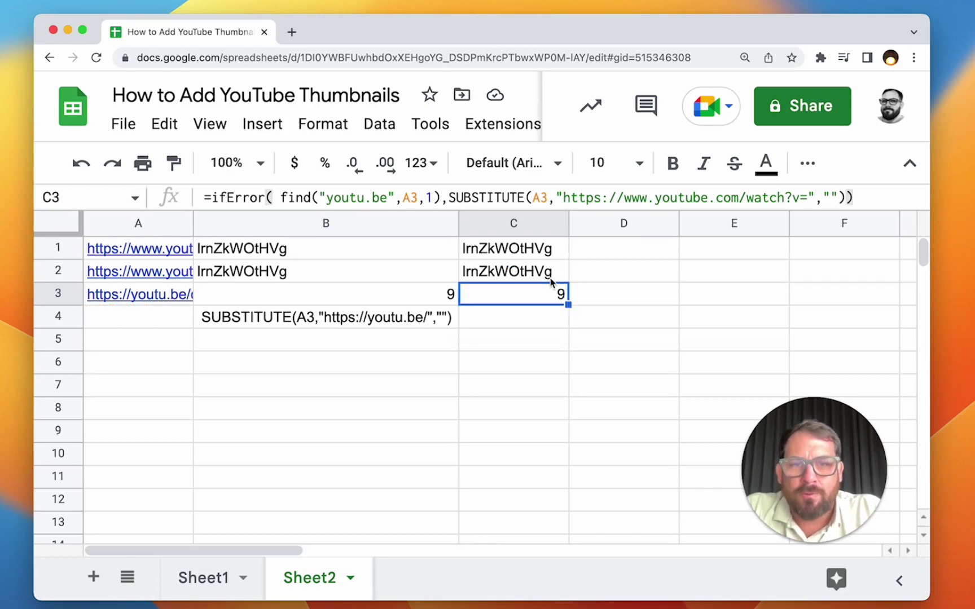
Step: Review B4's leftover SUBSTITUTE text and C2's formula for reference
double_click(342, 323)
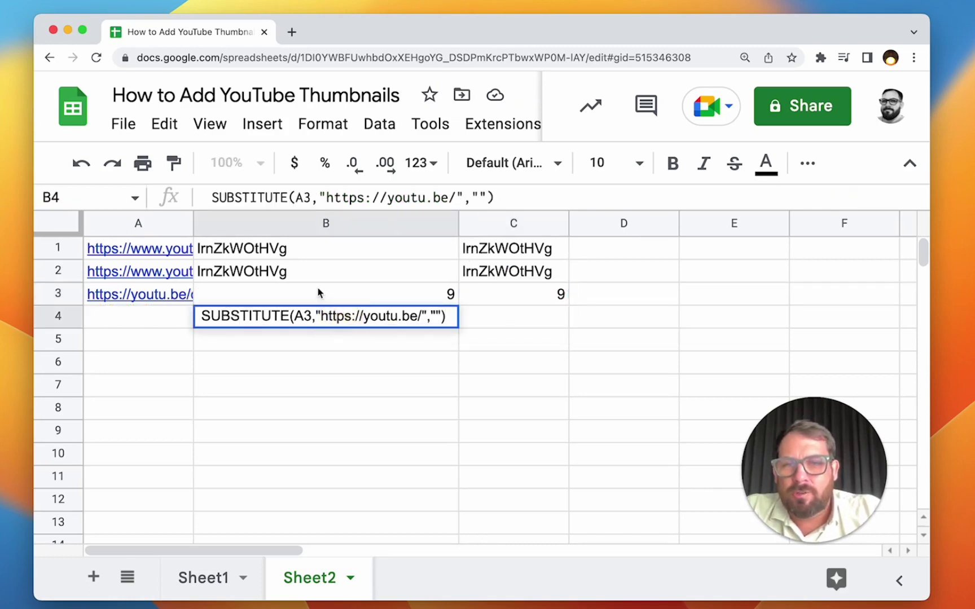
drag(202, 316, 534, 355)
double_click(526, 277)
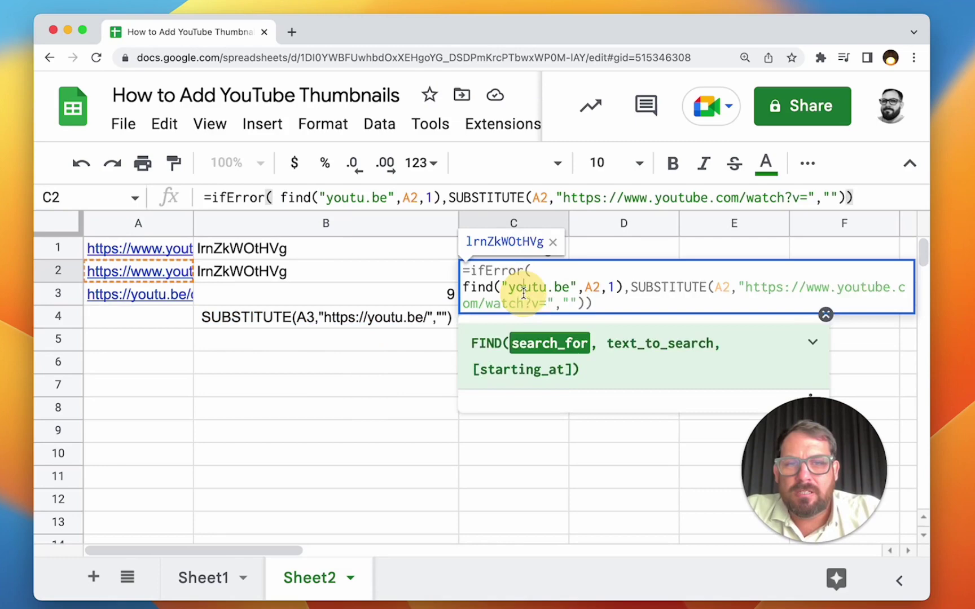
key(Escape)
click(531, 315)
Step: Wrap C3's FIND in IF(...>0, ...) with the pasted youtu.be SUBSTITUTE expression as its result
double_click(528, 294)
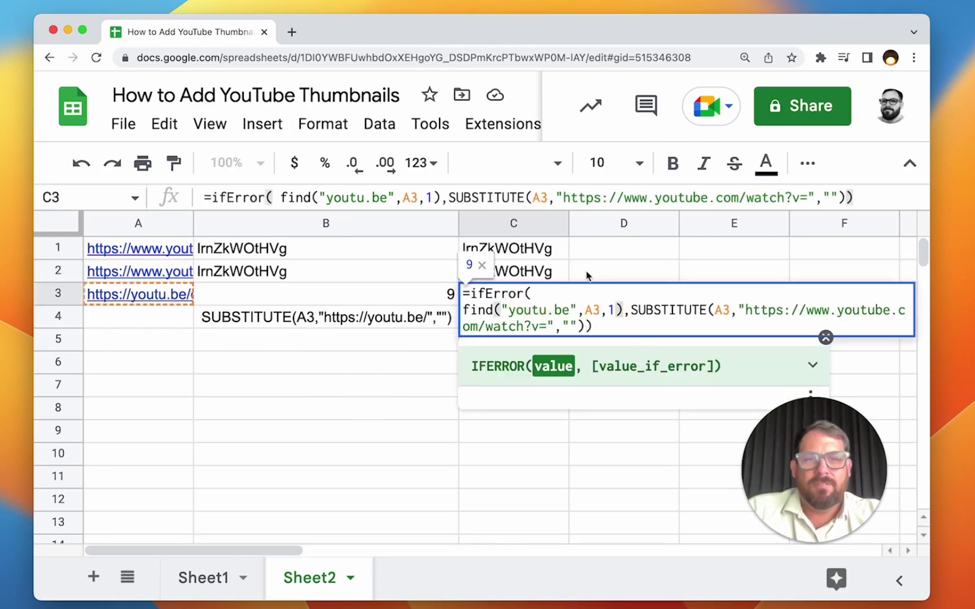
click(464, 310)
text(if()
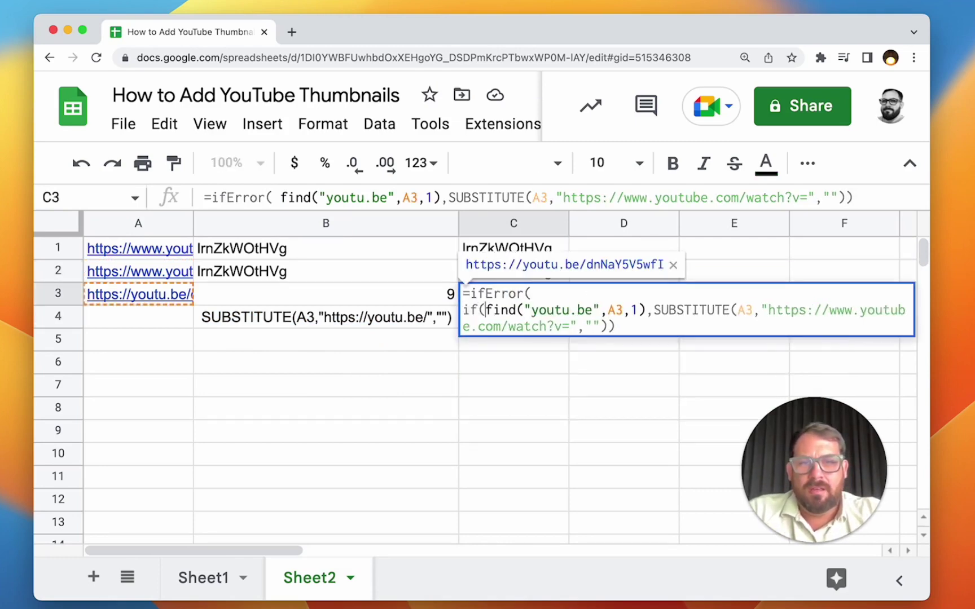
click(639, 310)
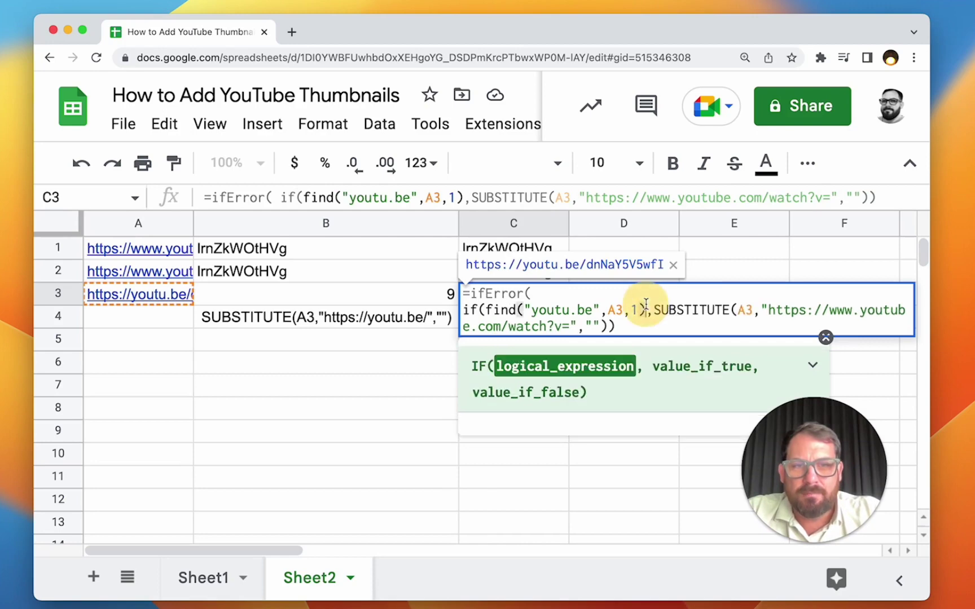
text(>0,,)
key(Left)
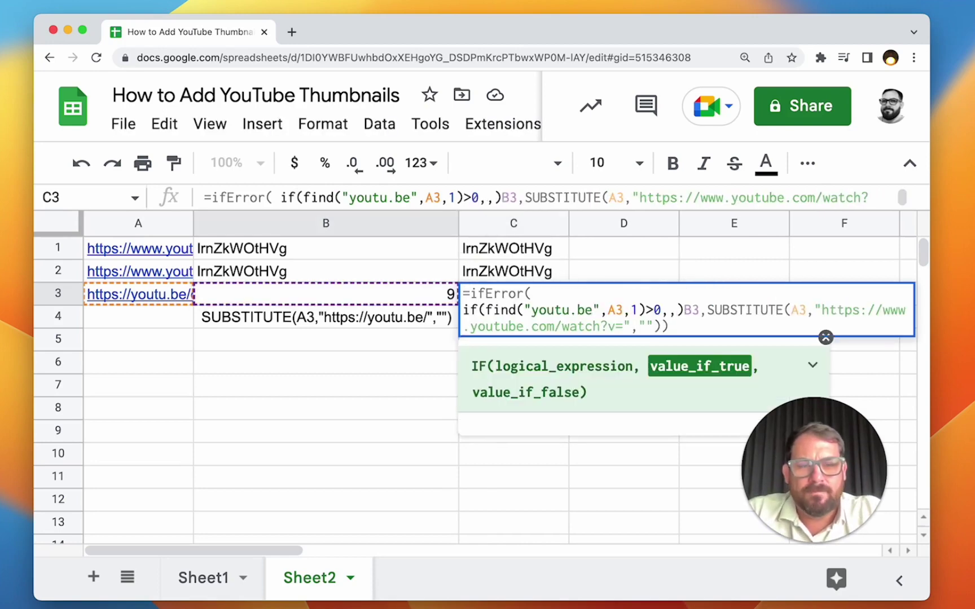
key(super+v)
Step: Remove the B3 reference from C3's formula so it returns dnNaY5V5wfI
key(Right)
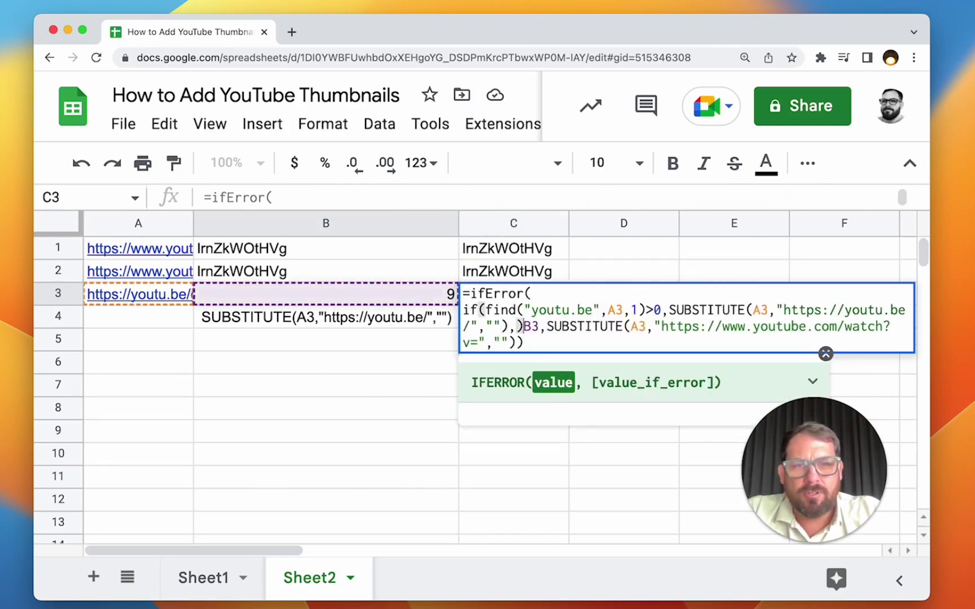
key(Left)
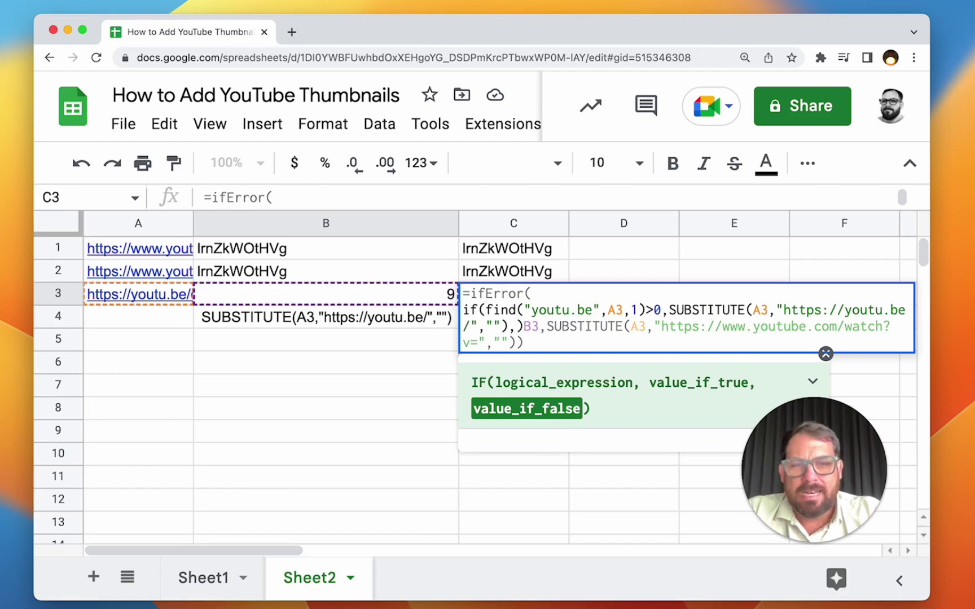
key(Right)
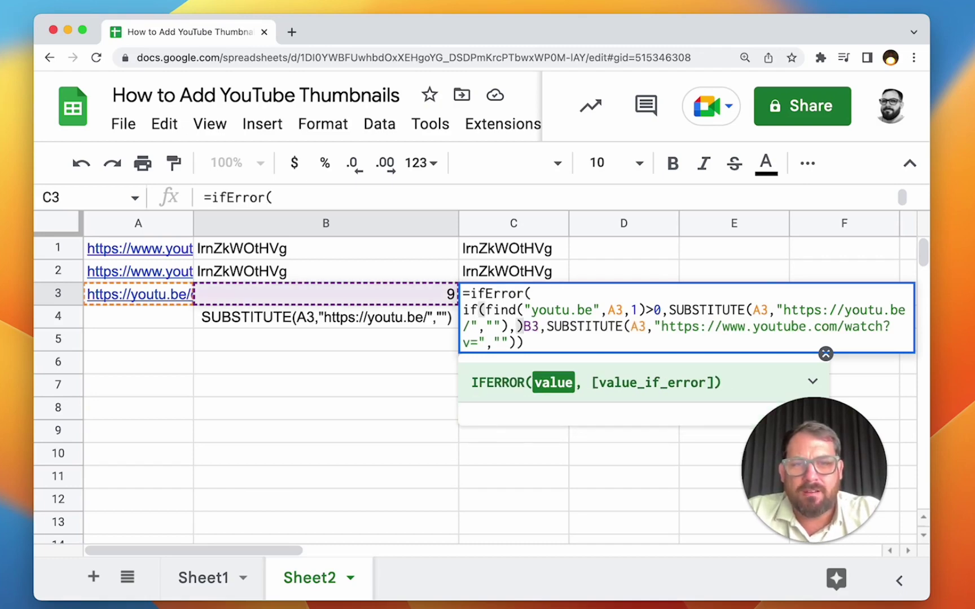
key(Right)
key(Right)
key(BackSpace)
key(BackSpace)
key(Return)
key(Up)
key(super+c)
key(Up)
key(Up)
key(super+v)
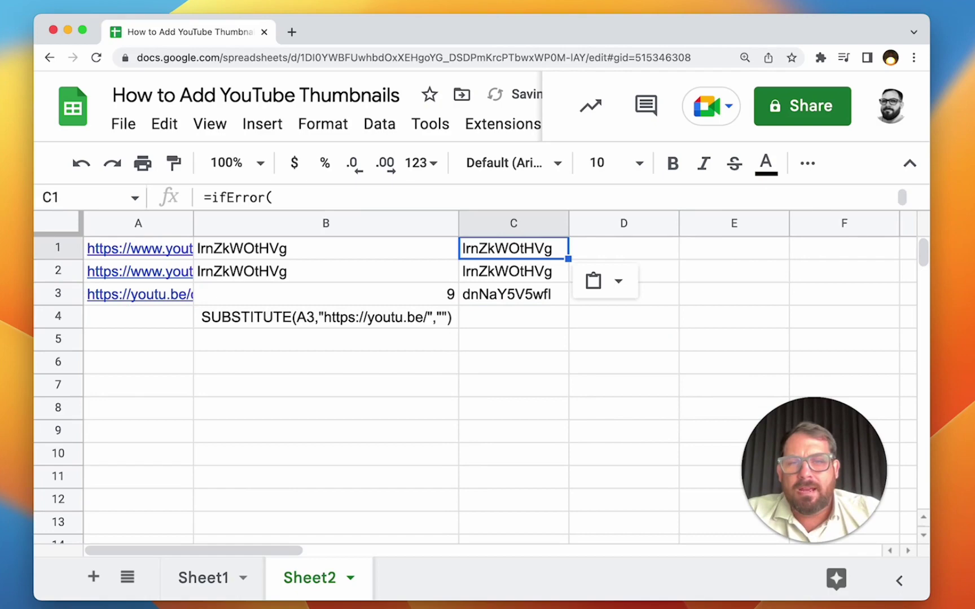
Step: Check the A2 link and the B1 and C3 formulas, then select the leftover B4 text and return to Sheet2
key(Left)
key(Left)
key(Down)
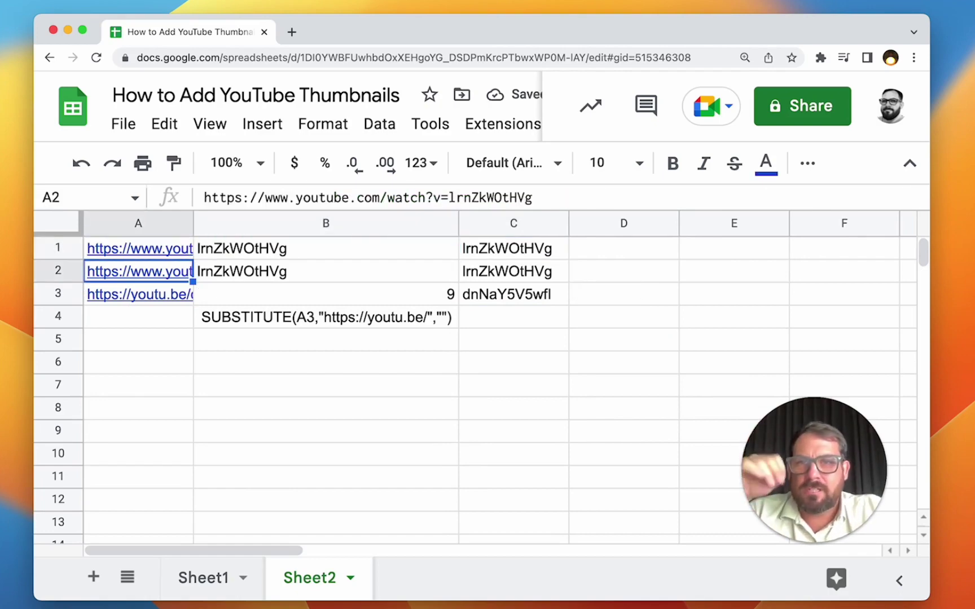
key(Right)
key(Right)
key(Right)
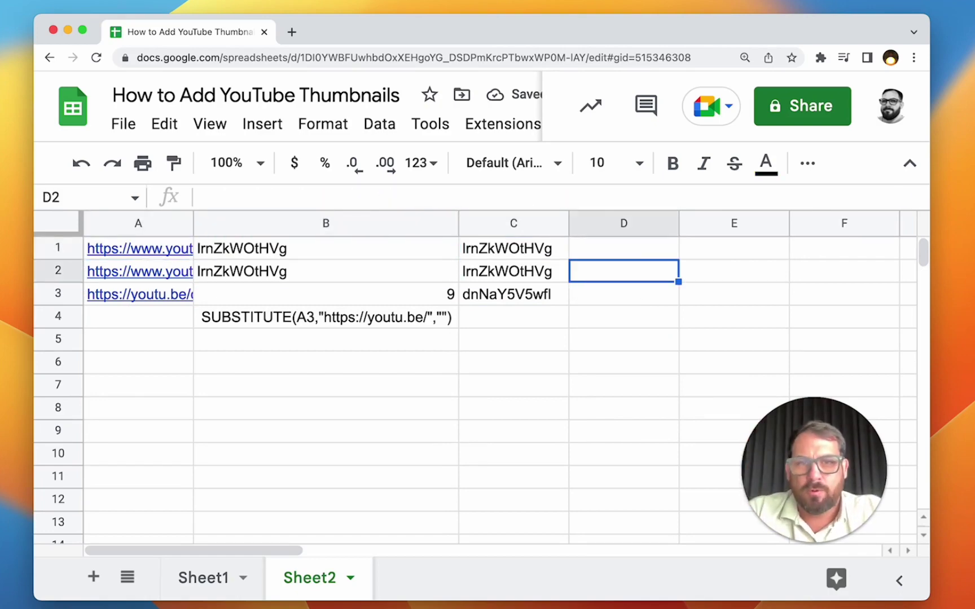
key(Left)
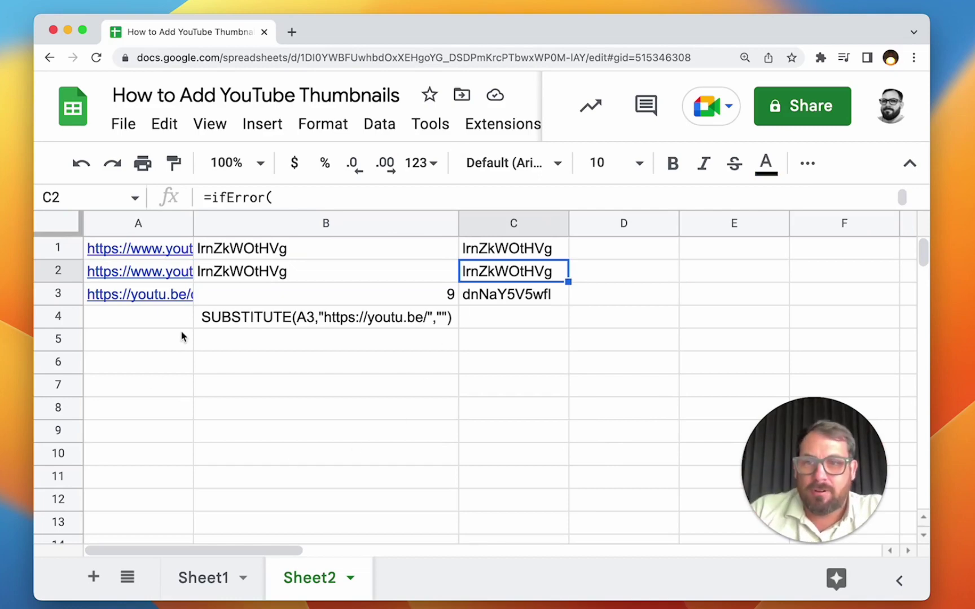
click(180, 273)
click(237, 248)
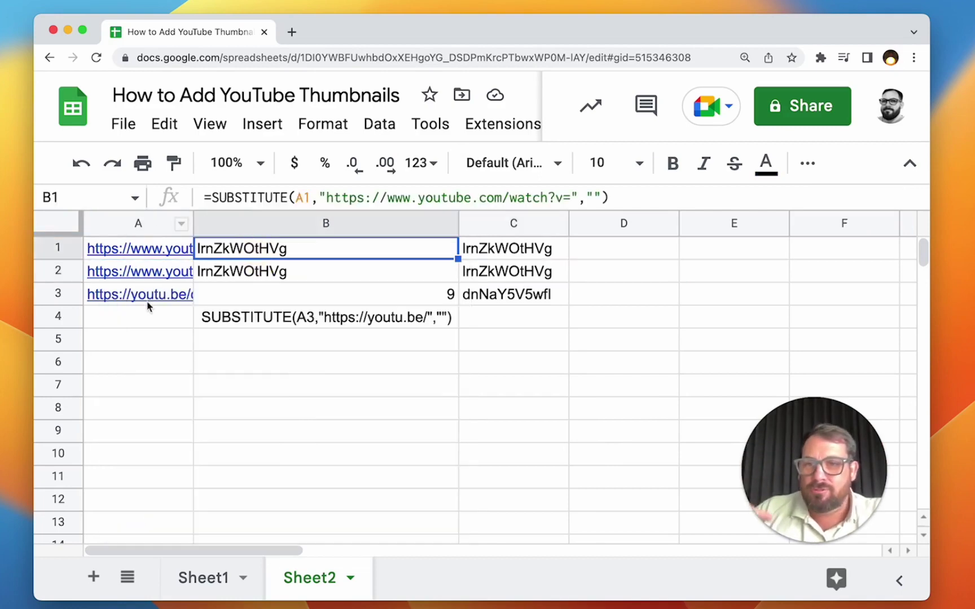
click(561, 291)
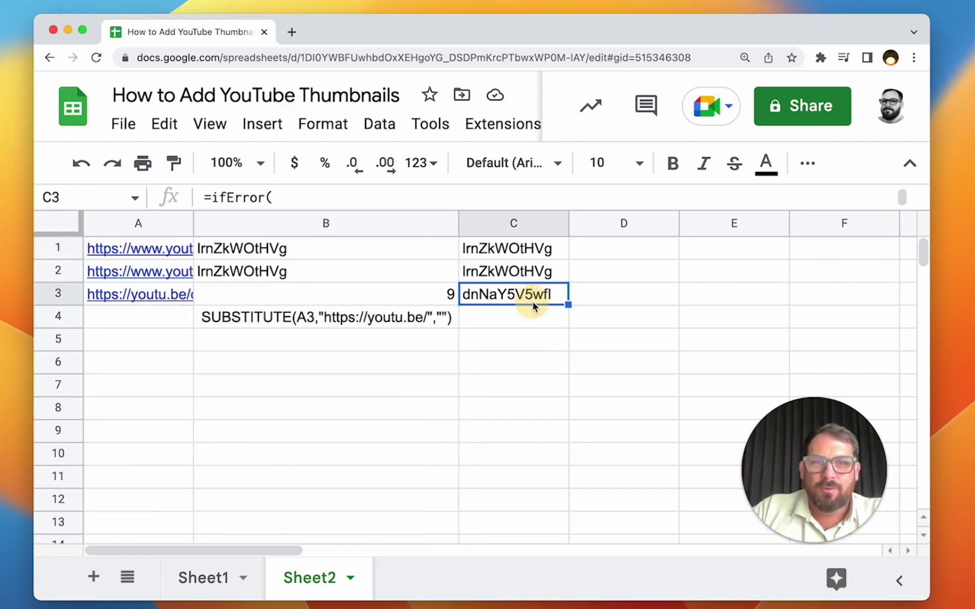
click(423, 315)
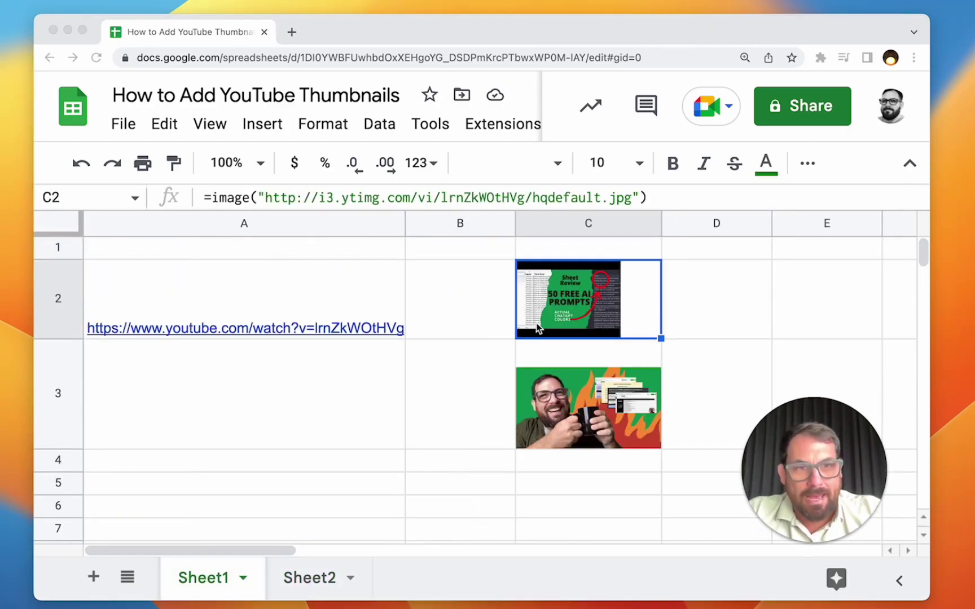
click(305, 578)
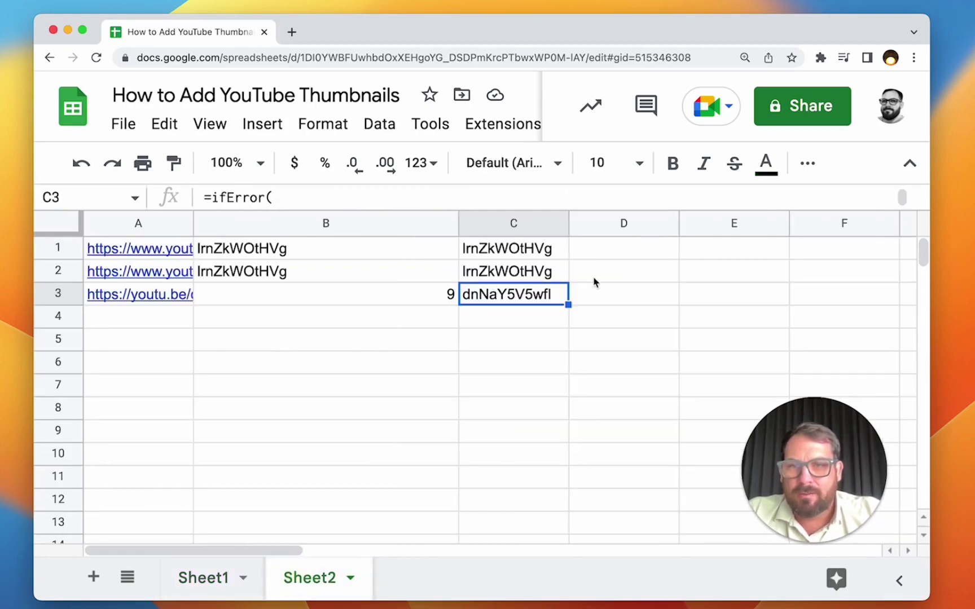
Step: Delete the old helper column B and paste the sample thumbnail URL into C1
right_click(402, 224)
click(444, 409)
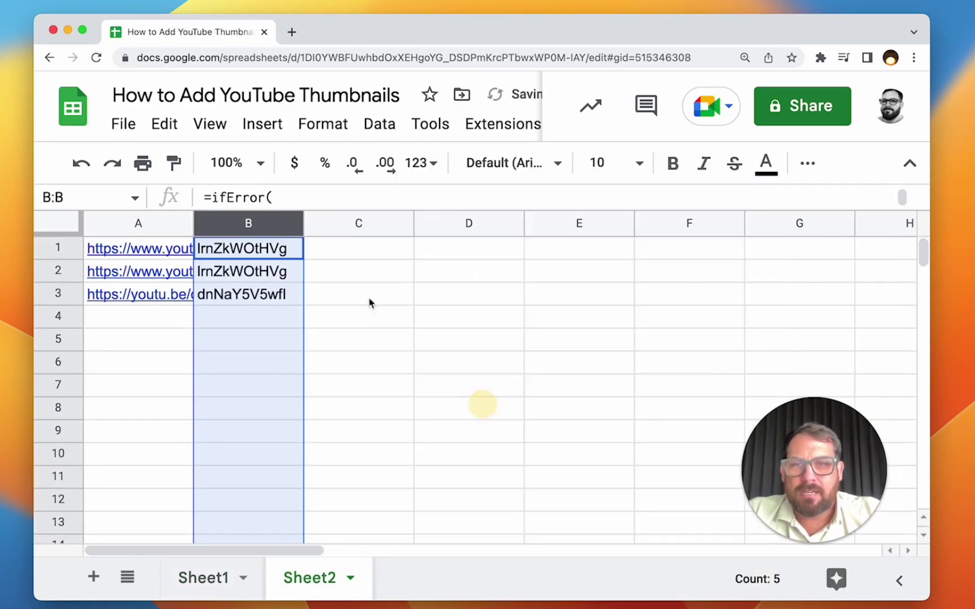
click(339, 247)
key(super+v)
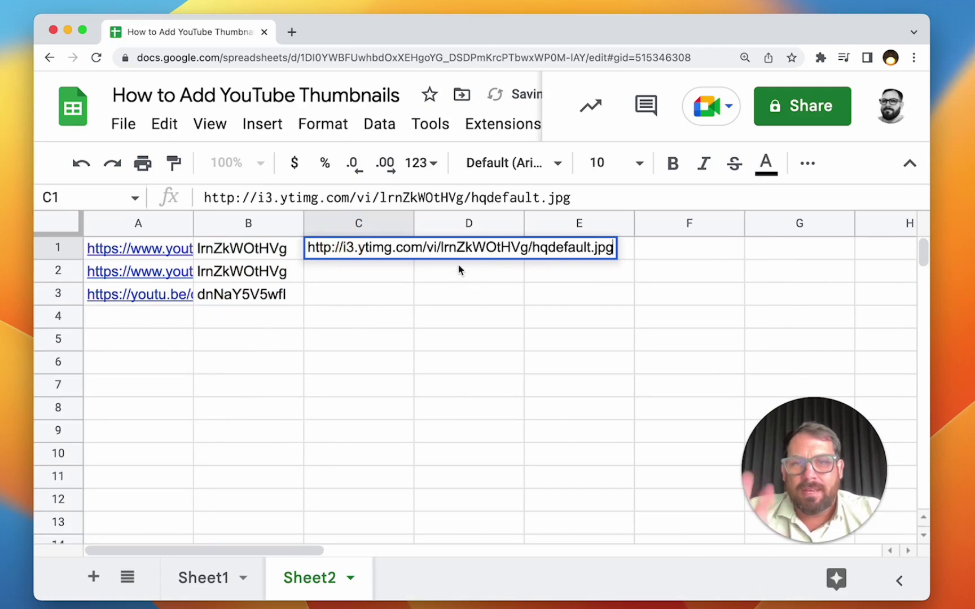
double_click(499, 246)
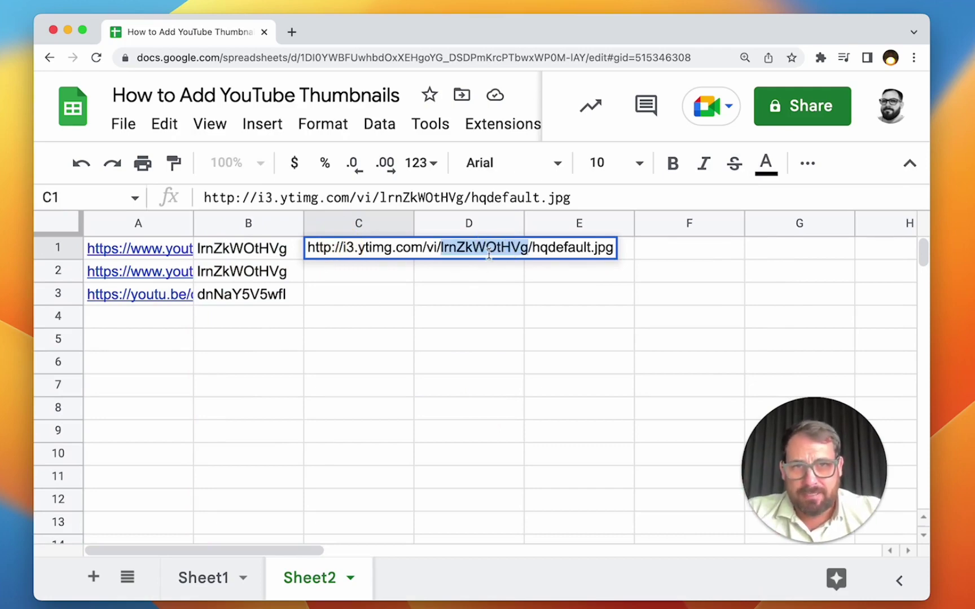
key(Home)
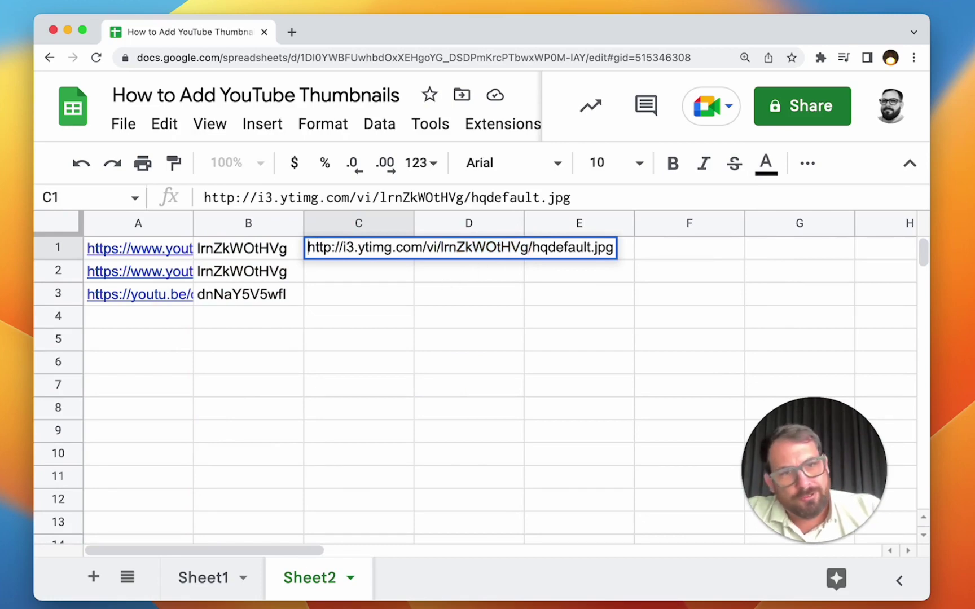
text(=)
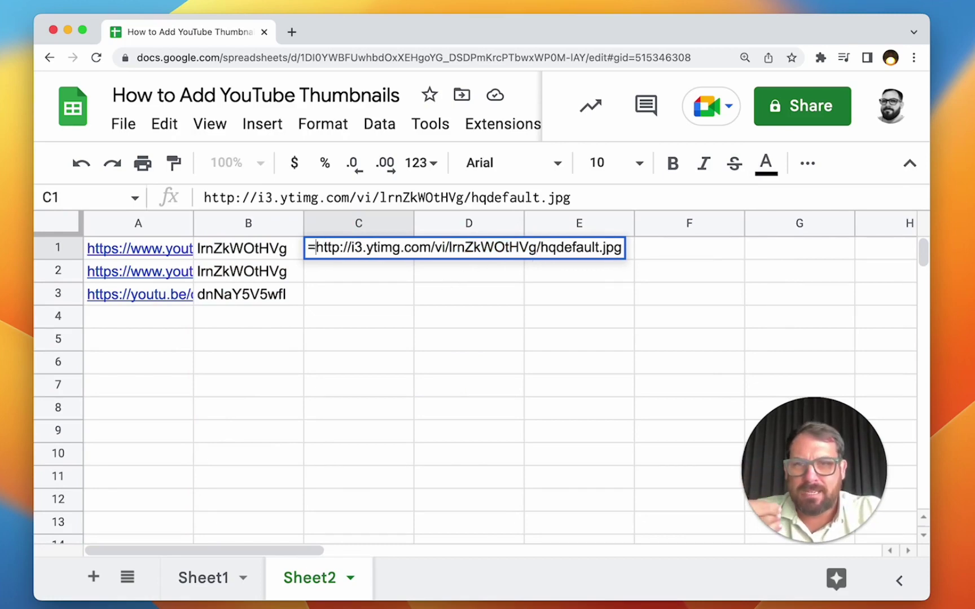
text(")
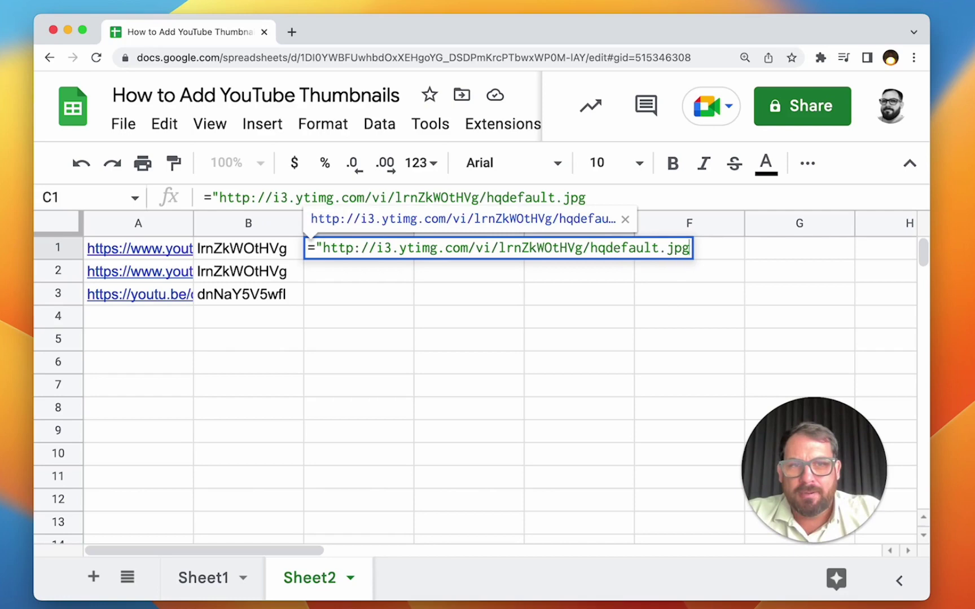
text(")
double_click(546, 251)
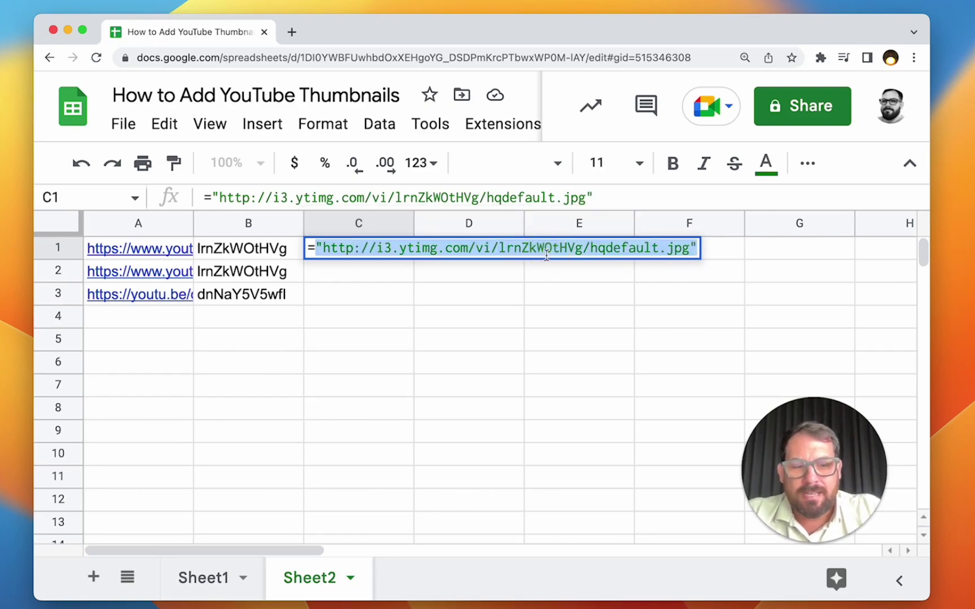
click(584, 256)
key(BackSpace)
key(BackSpace)
key(BackSpace)
key(BackSpace)
key(BackSpace)
key(BackSpace)
key(BackSpace)
key(BackSpace)
key(BackSpace)
key(BackSpace)
key(BackSpace)
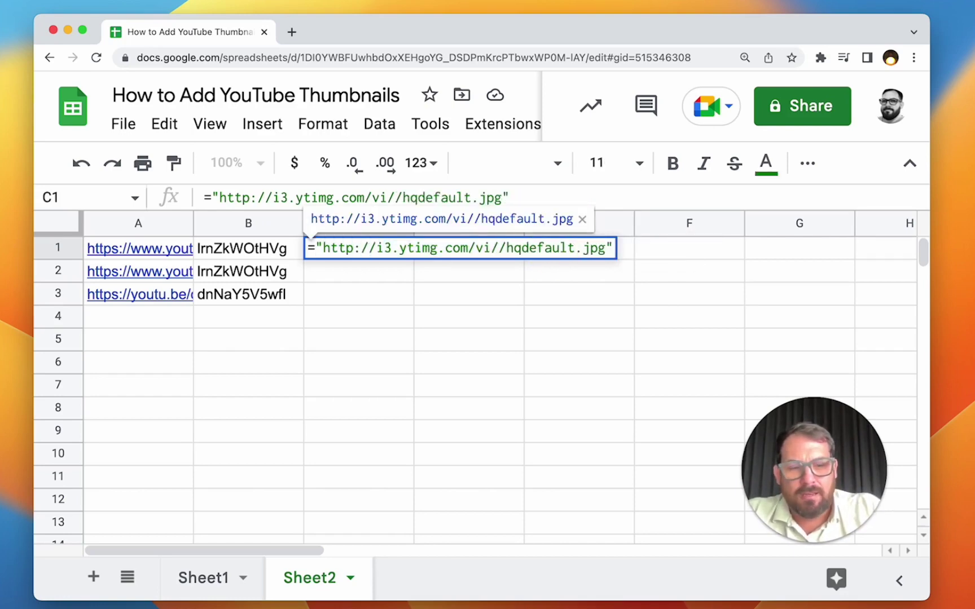
text(""&&)
key(Left)
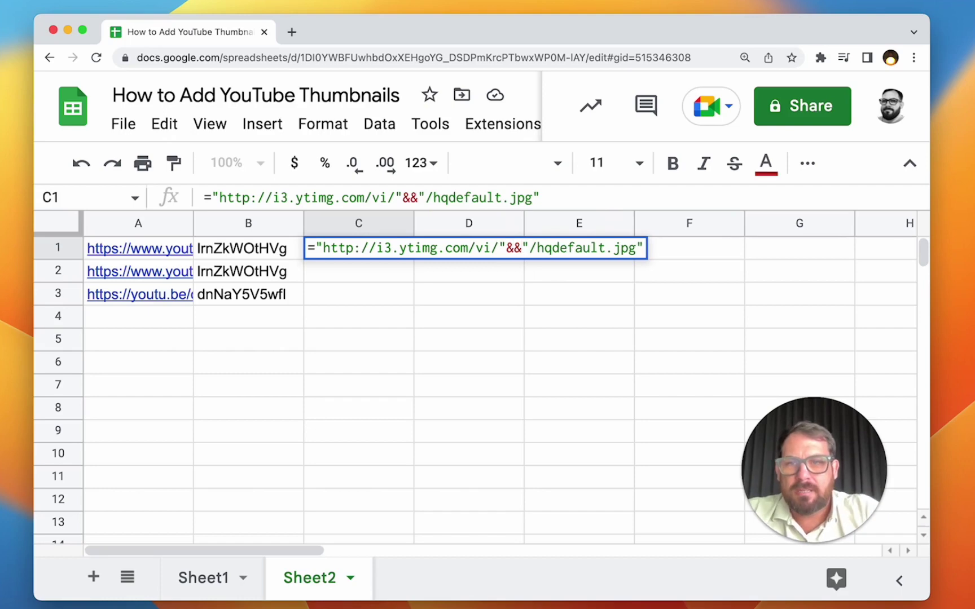
text(B1)
key(Return)
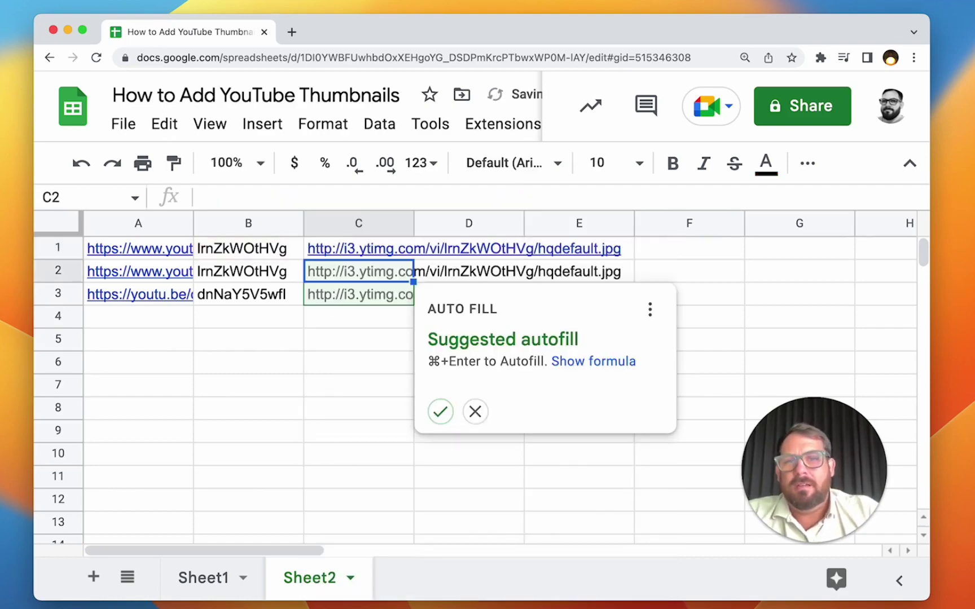
Step: Replace the B1 reference in C1's thumbnail formula with B1's IFERROR ID-extraction formula
click(359, 248)
double_click(235, 252)
key(super+a)
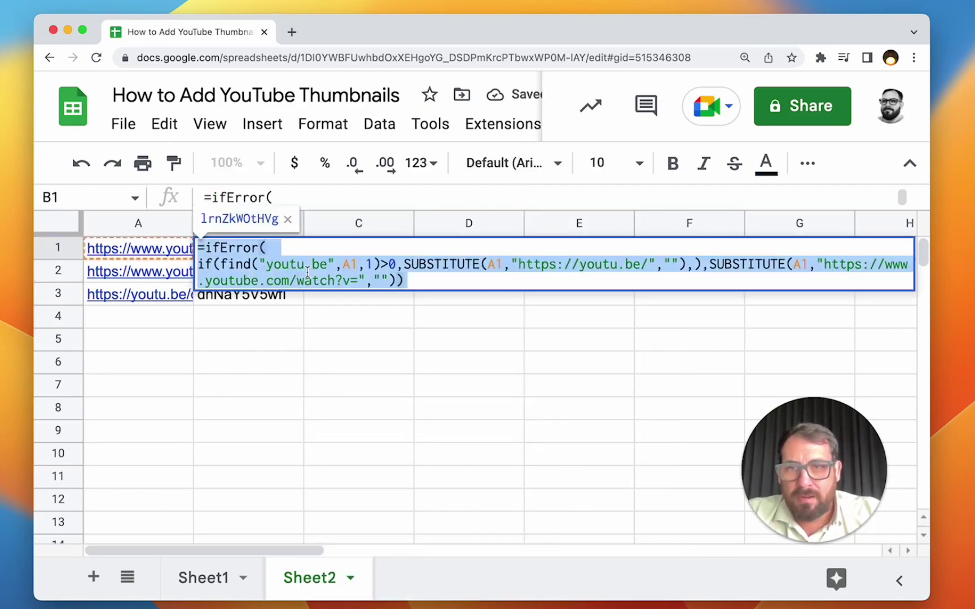
click(236, 252)
key(super+a)
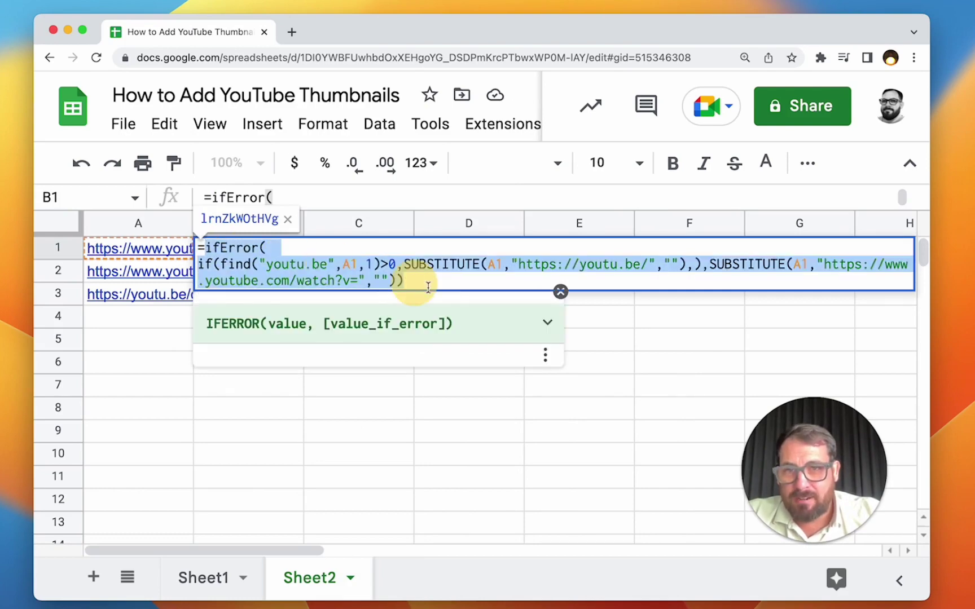
key(Escape)
click(363, 252)
double_click(363, 252)
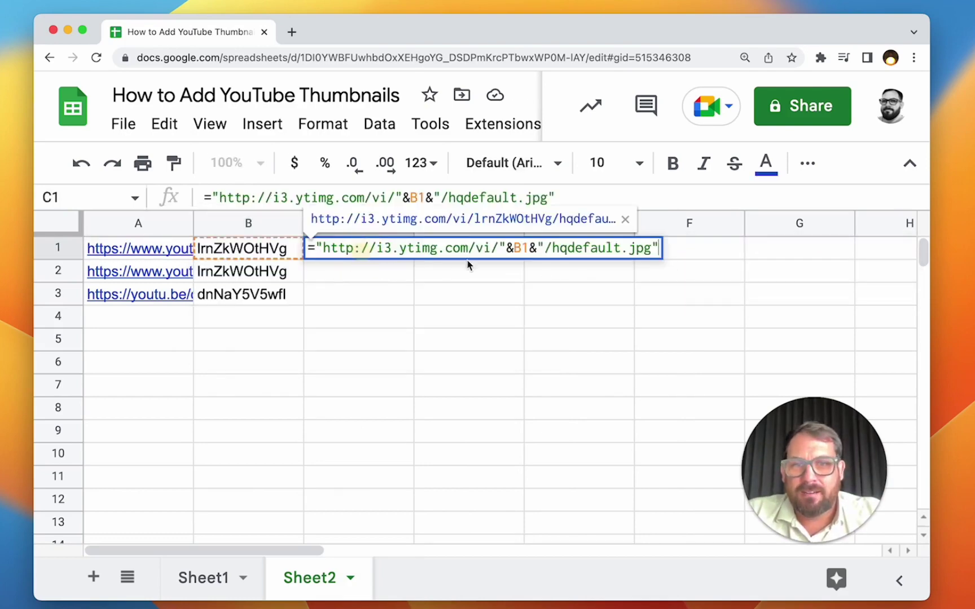
click(529, 248)
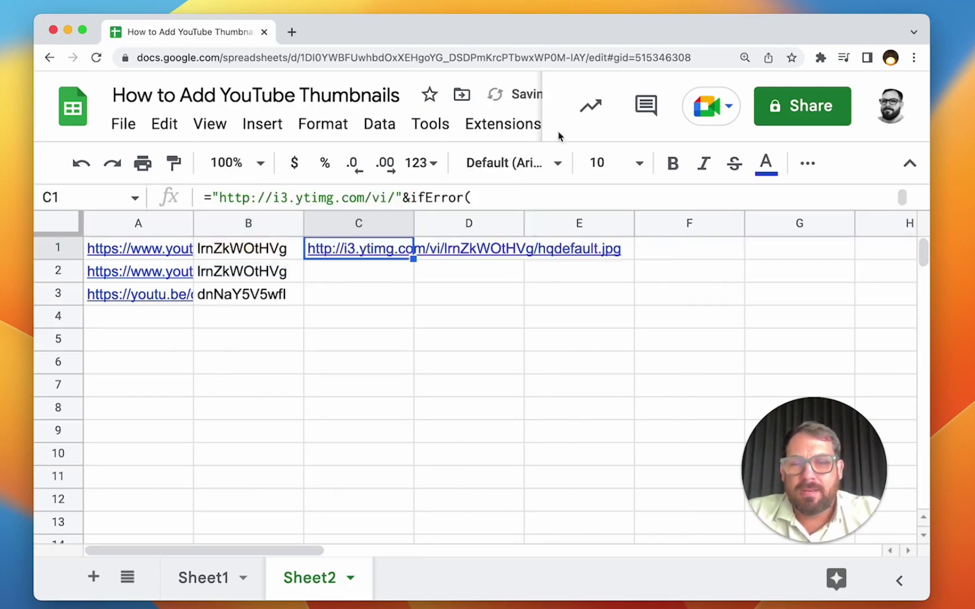
key(super+v)
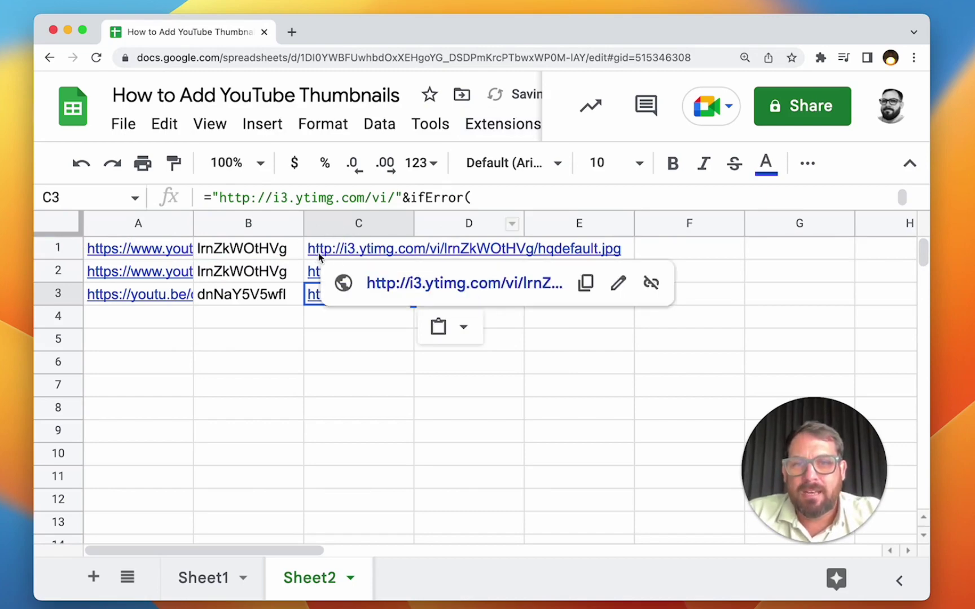
click(346, 257)
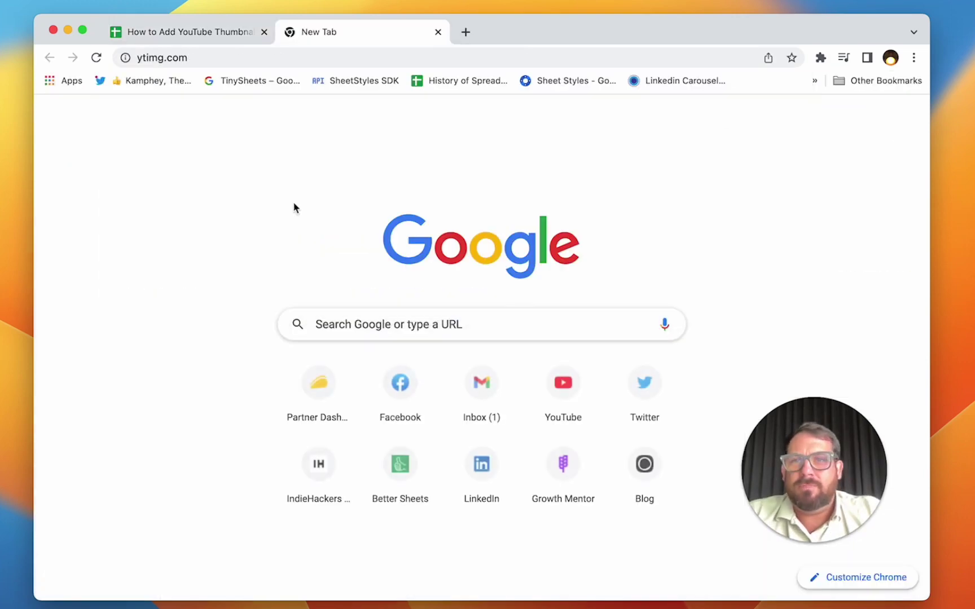
key(Return)
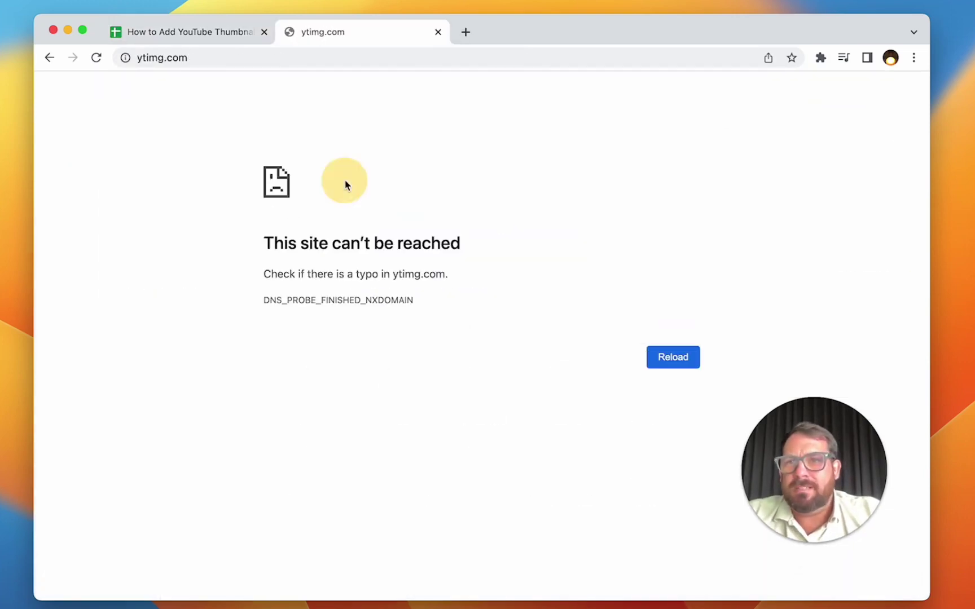
key(super+w)
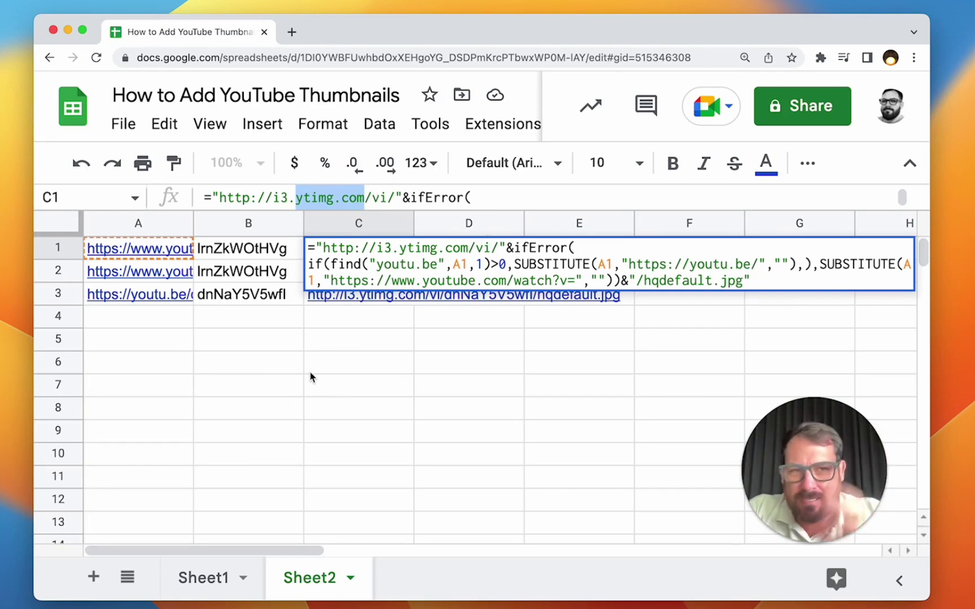
Step: Wrap C1's thumbnail URL formula in image(...) so the cell shows the picture
key(Escape)
mouse_move(331, 270)
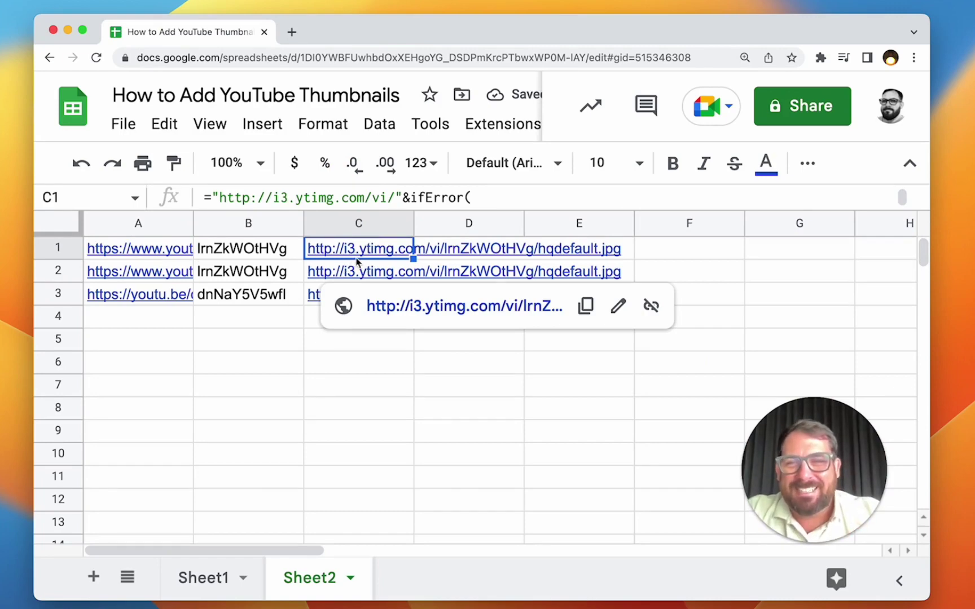
key(Return)
click(308, 264)
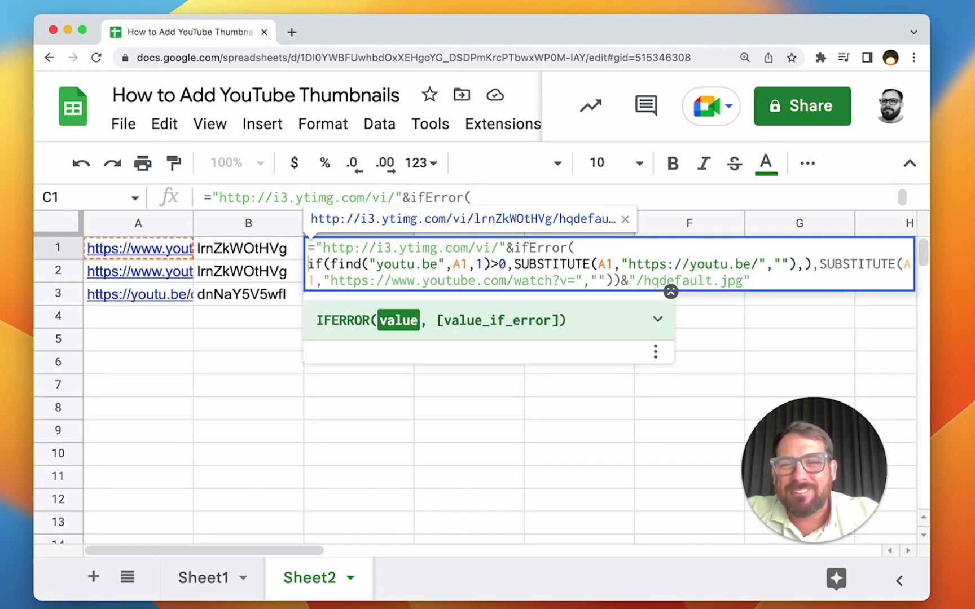
click(312, 249)
text(image()
click(751, 281)
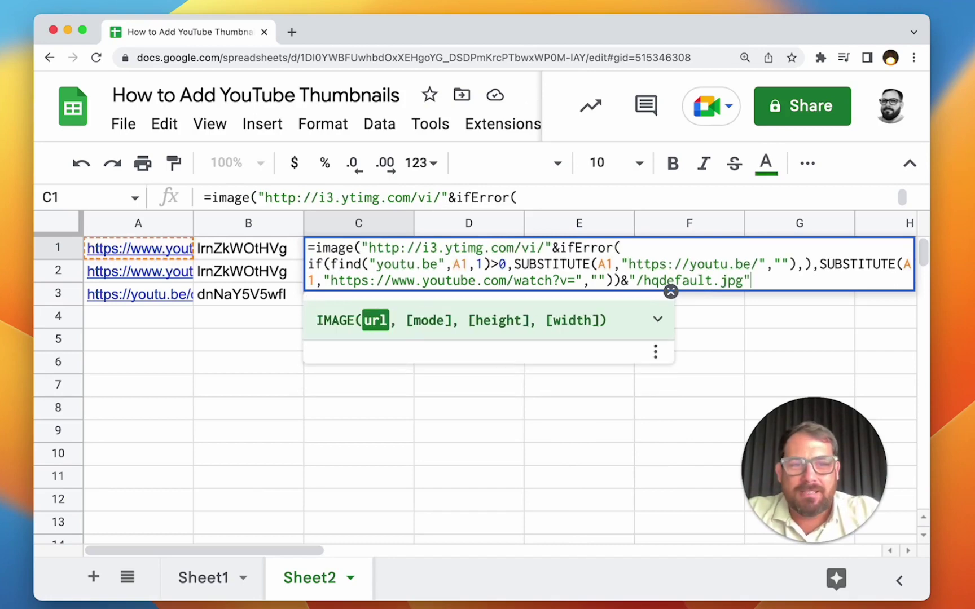
text())
key(Return)
key(Up)
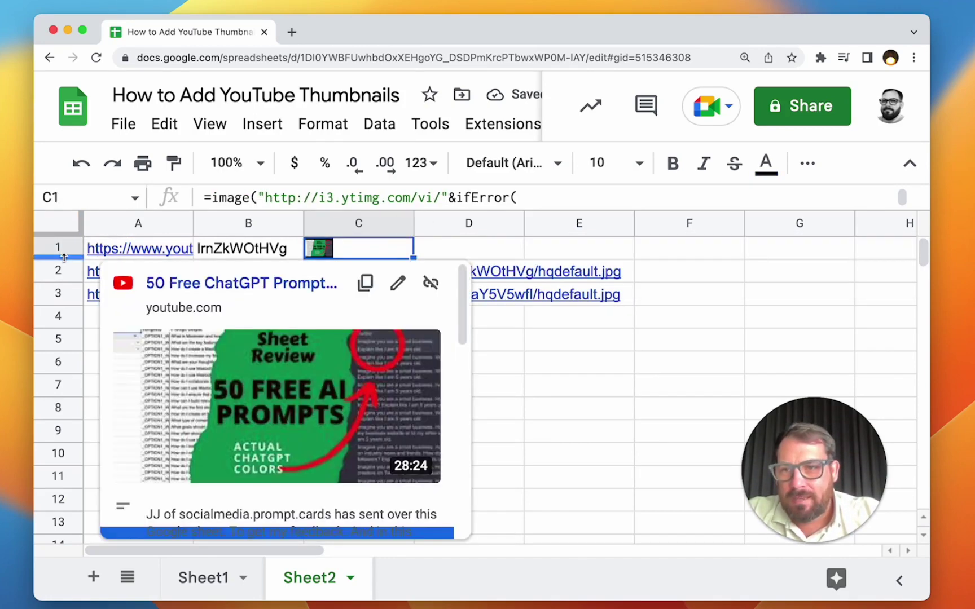
Step: Drag rows 1 to 3 much taller so the thumbnails display larger
drag(64, 258, 65, 329)
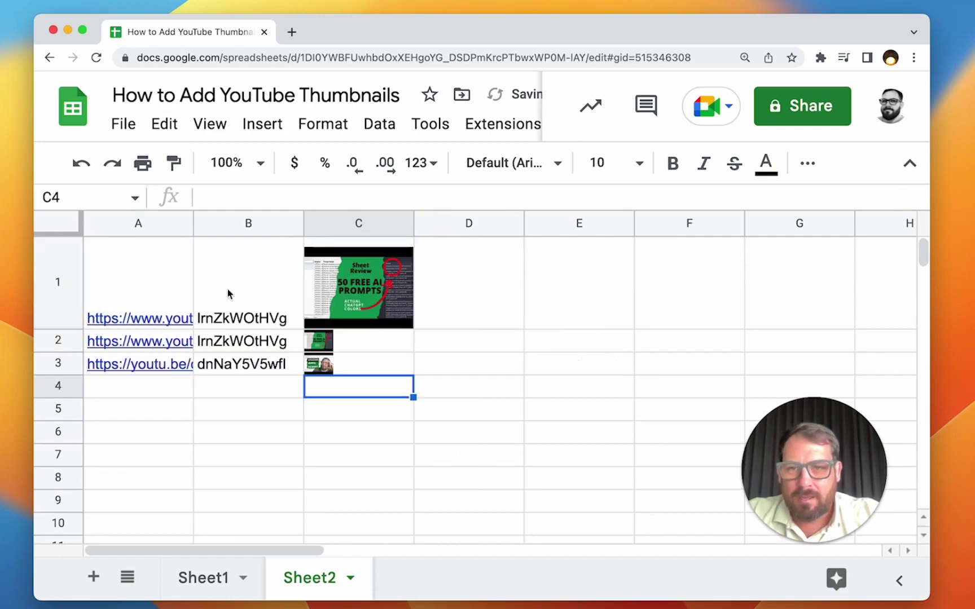
drag(49, 340, 64, 396)
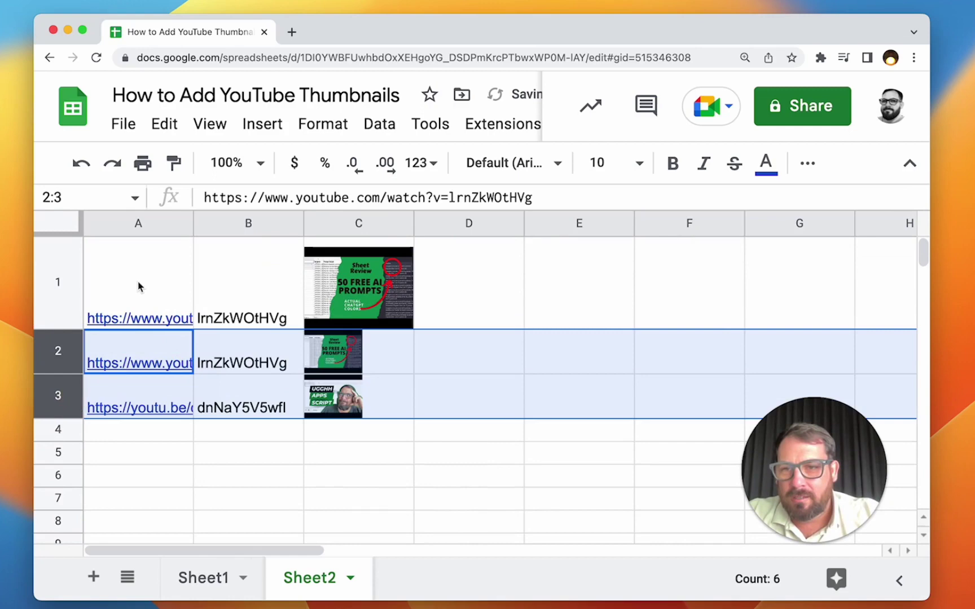
click(137, 282)
click(464, 261)
click(410, 273)
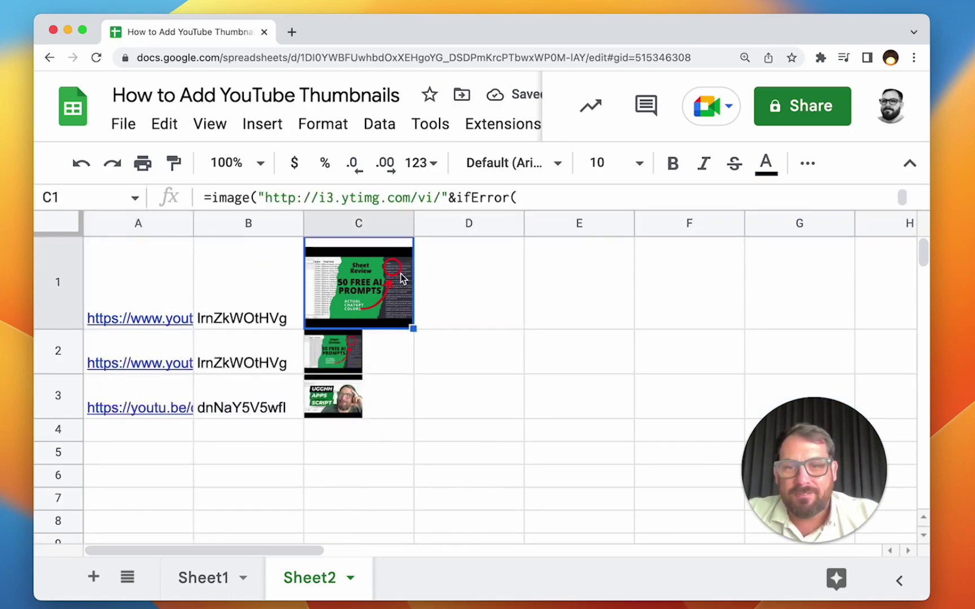
drag(65, 358, 61, 449)
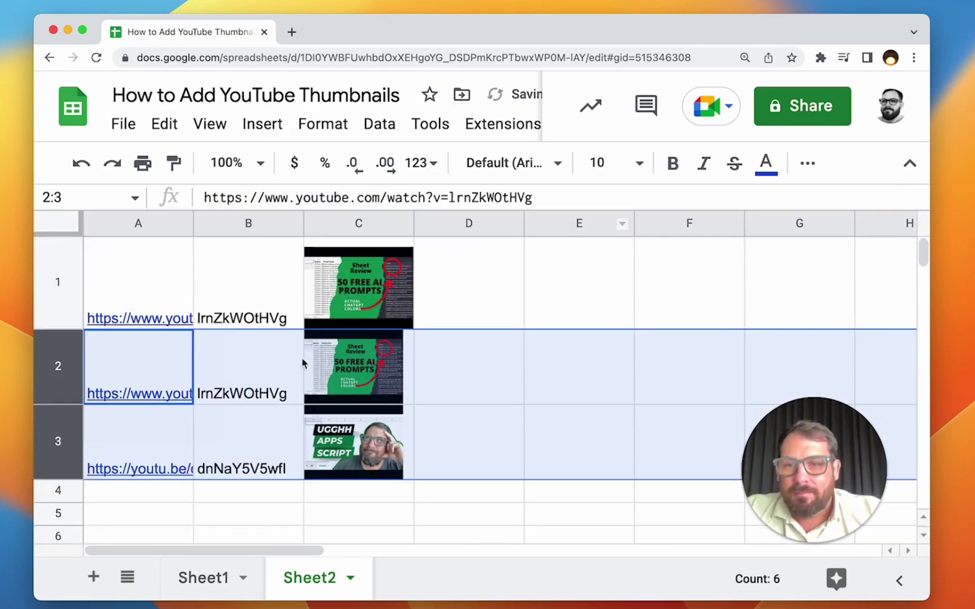
Step: Copy maxresdefault.jpg from Sheet1's C3 formula and select hqdefault.jpg in Sheet2's C1 formula
click(204, 578)
click(594, 390)
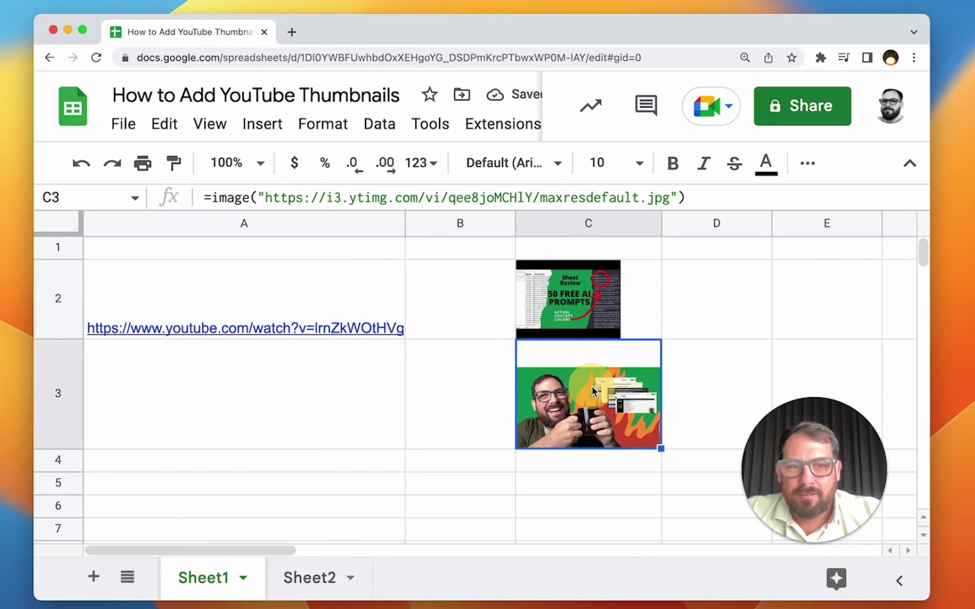
drag(540, 198, 671, 193)
key(super+c)
click(313, 578)
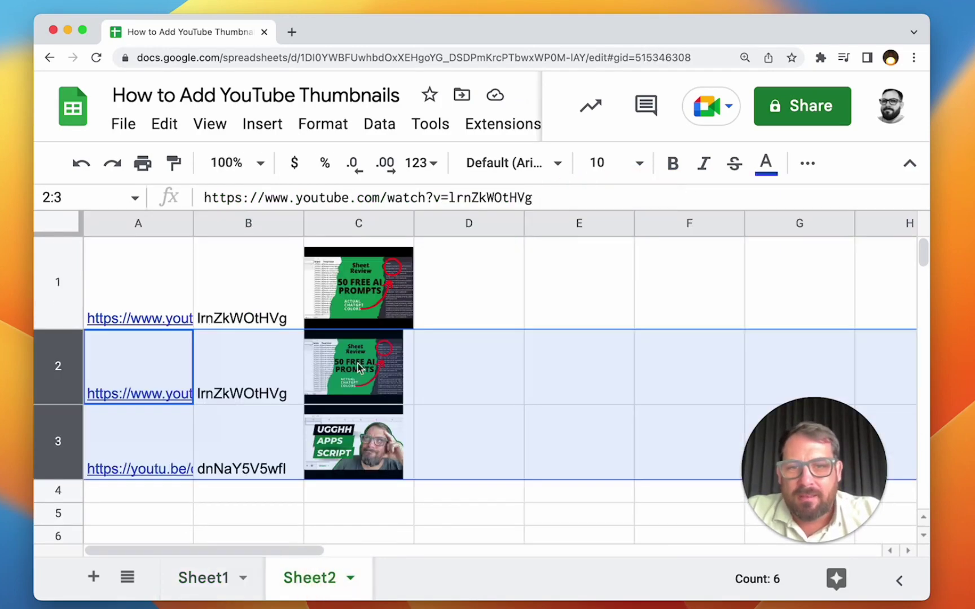
click(370, 301)
double_click(369, 302)
mouse_move(743, 280)
mouse_down()
mouse_move(677, 280)
mouse_move(742, 282)
mouse_up()
Step: Swap hqdefault.jpg for maxresdefault.jpg in the C1 and C2 formulas
key(super+v)
key(Return)
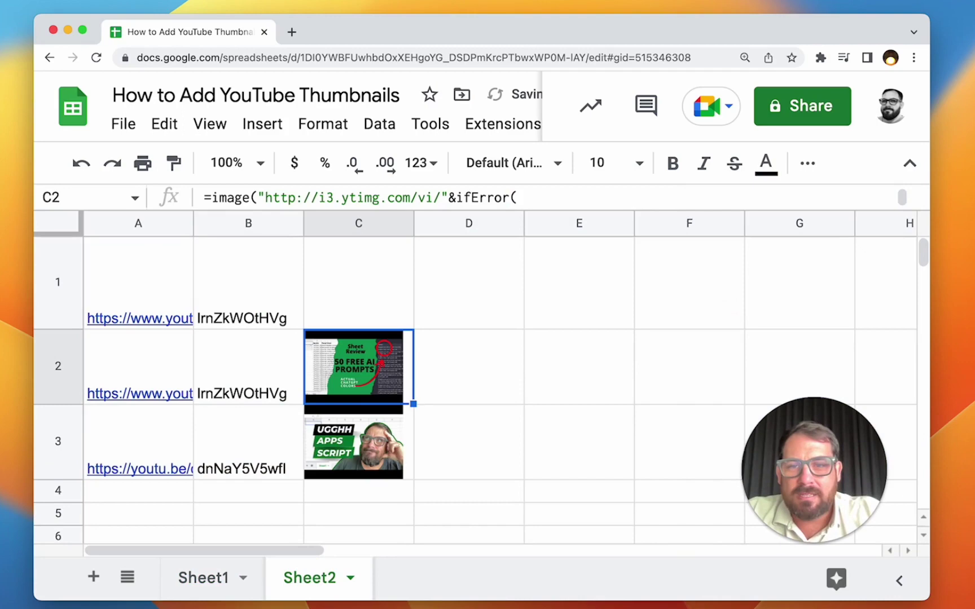
key(Up)
key(Down)
key(Return)
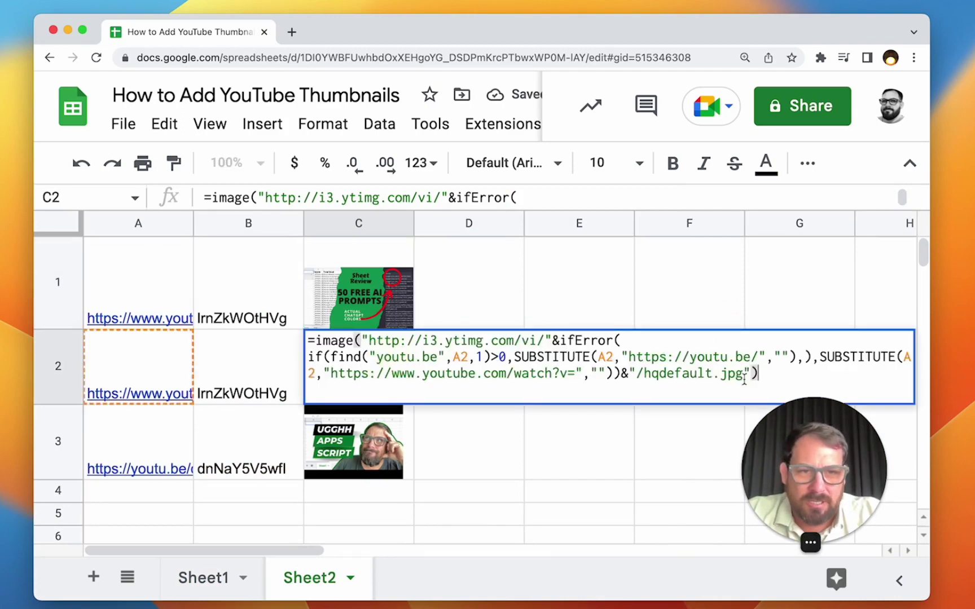
drag(744, 379, 645, 376)
key(super+v)
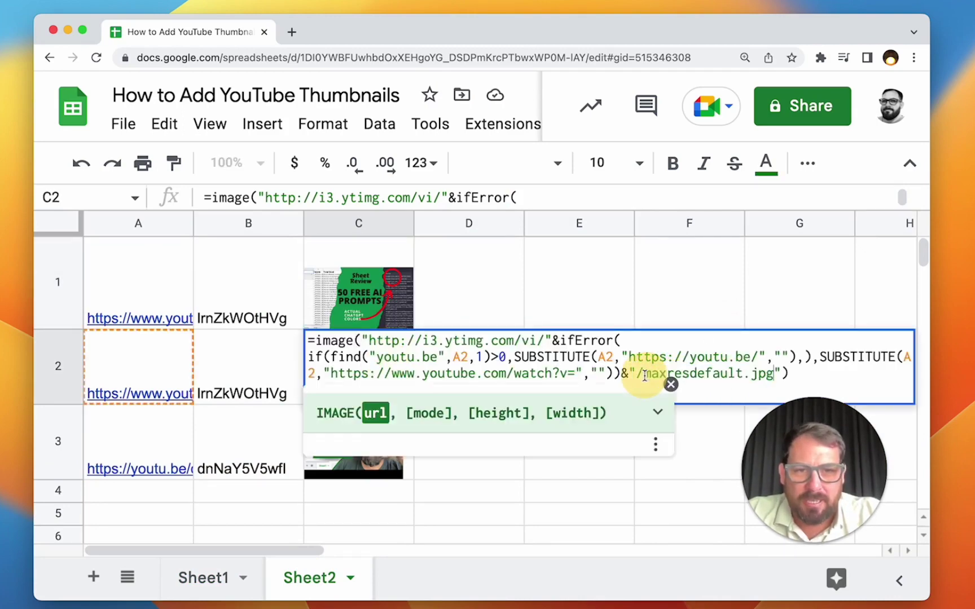
key(Return)
key(Return)
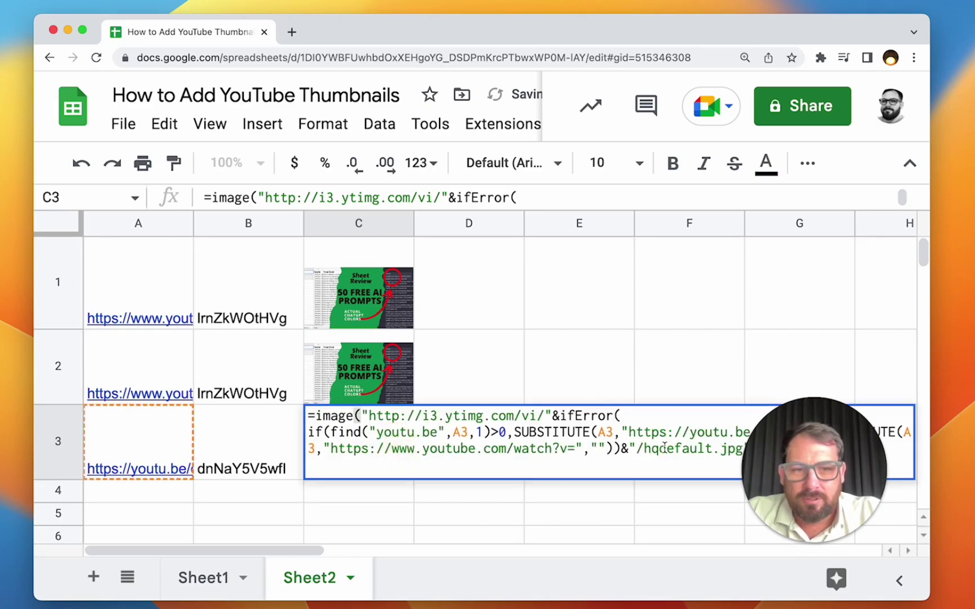
Step: Make the same maxresdefault.jpg change in C3, then check the thumbnails in C1:C3
click(639, 450)
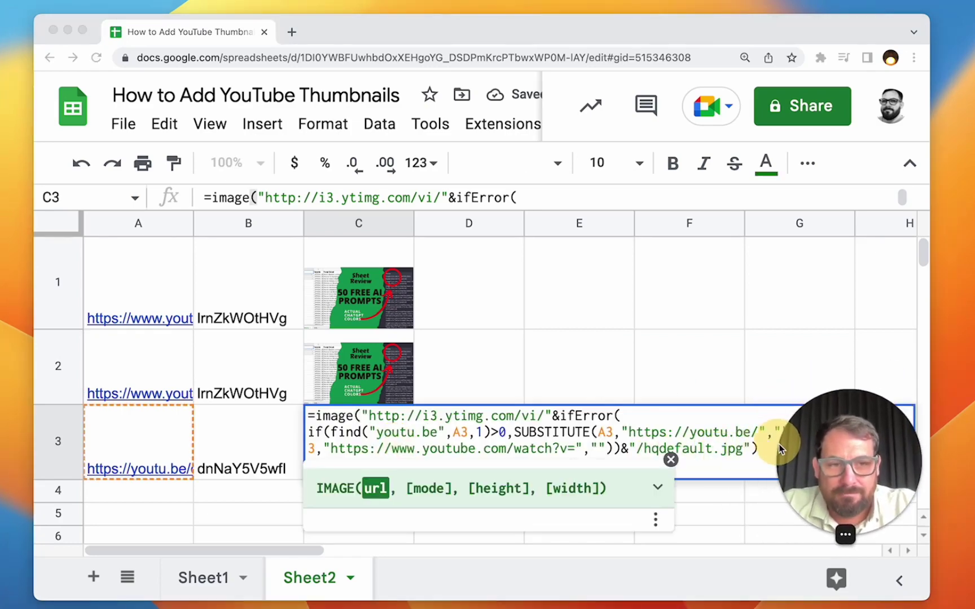
drag(744, 451, 645, 450)
key(super+v)
key(Return)
click(354, 444)
click(359, 361)
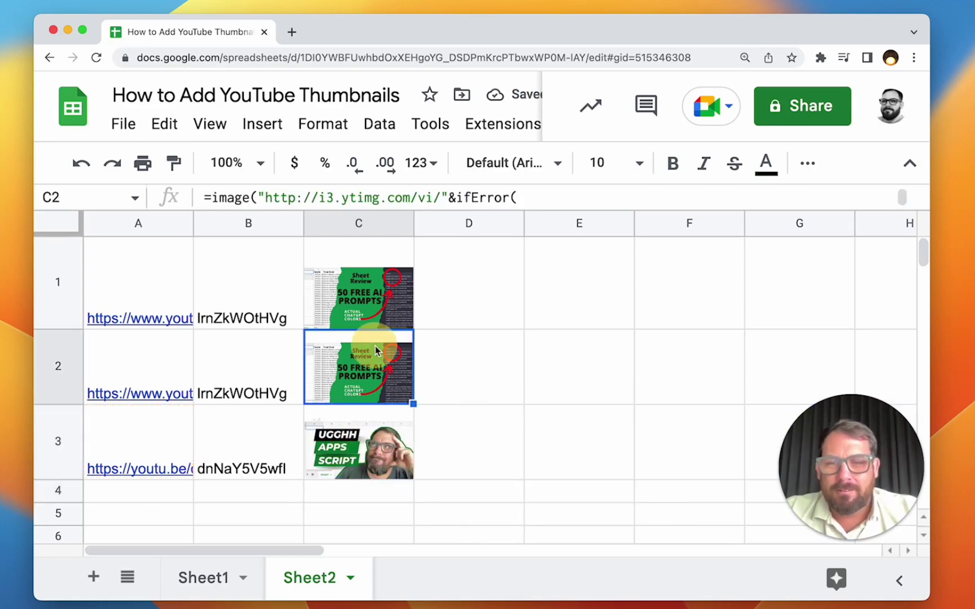
click(352, 297)
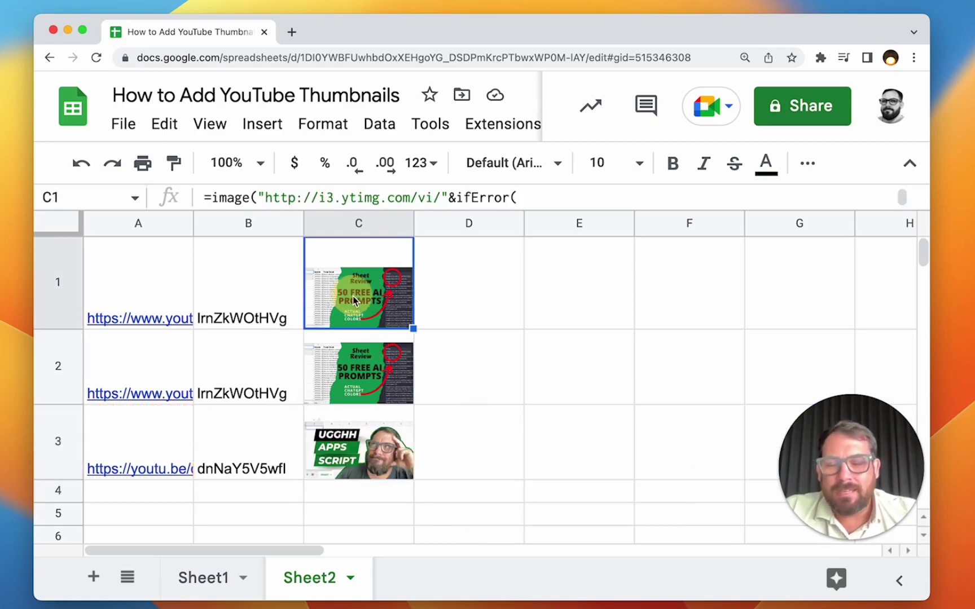
click(177, 299)
click(545, 291)
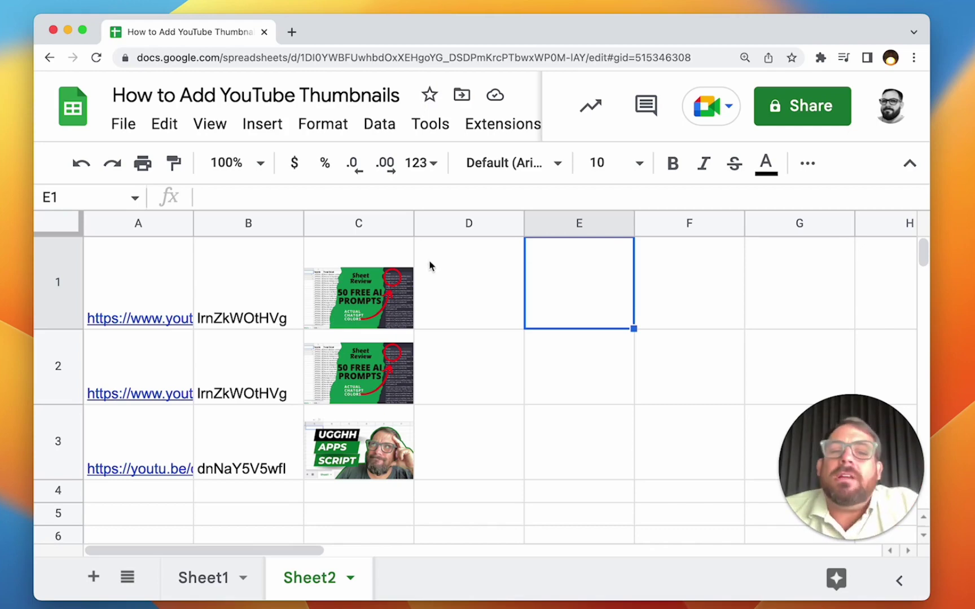
click(474, 263)
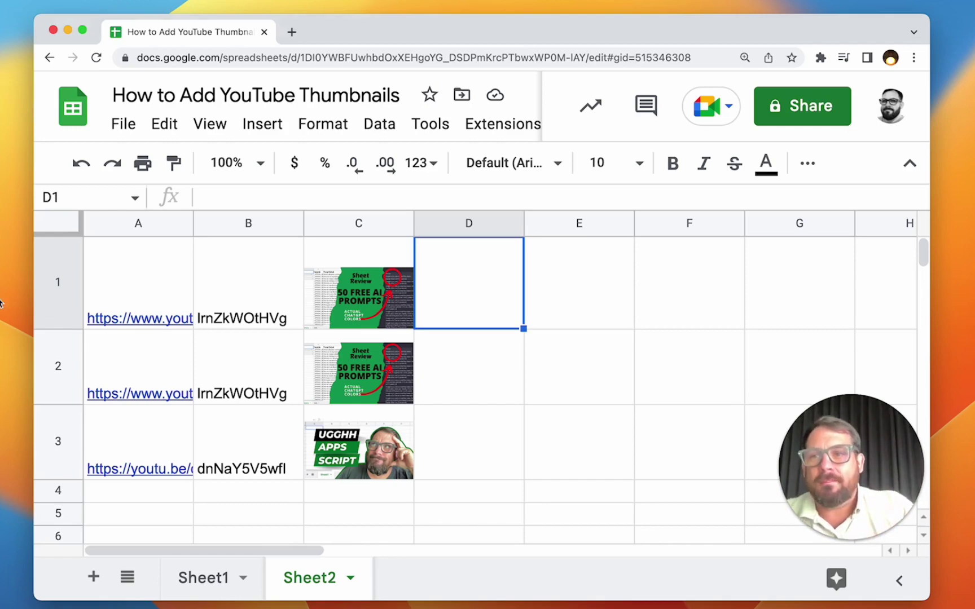
click(557, 316)
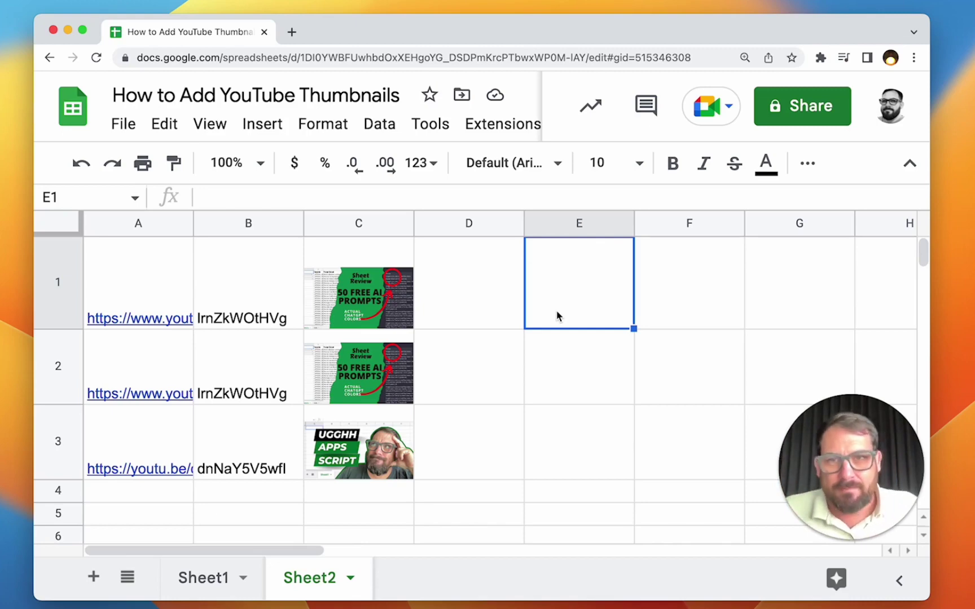
click(367, 313)
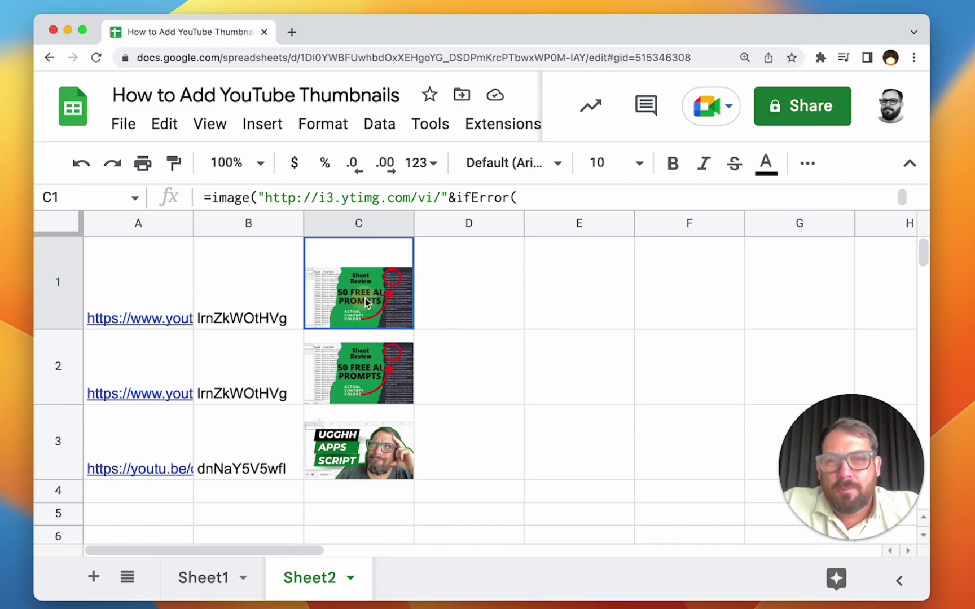
click(254, 300)
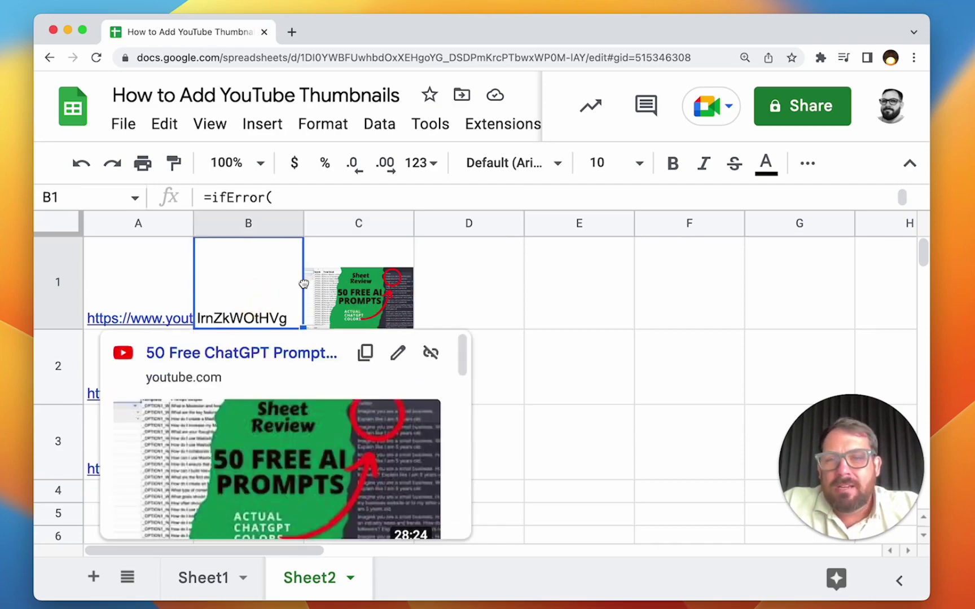
click(219, 587)
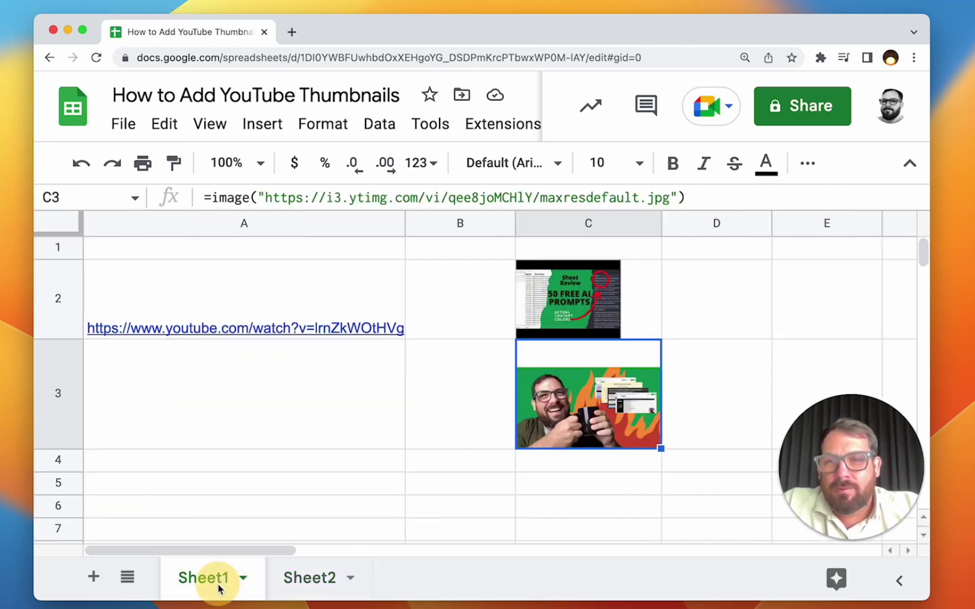
click(319, 328)
click(298, 587)
double_click(244, 298)
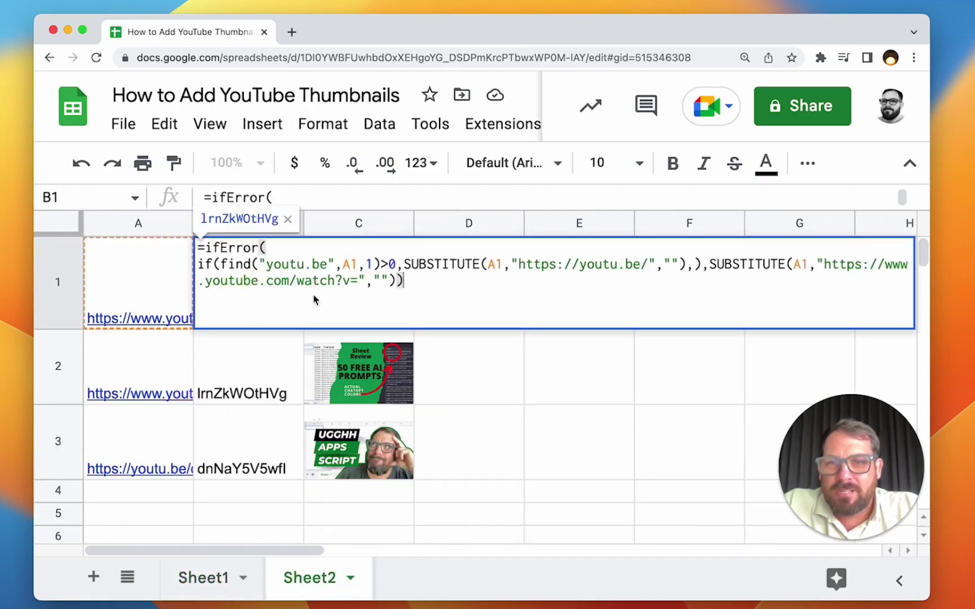
click(244, 264)
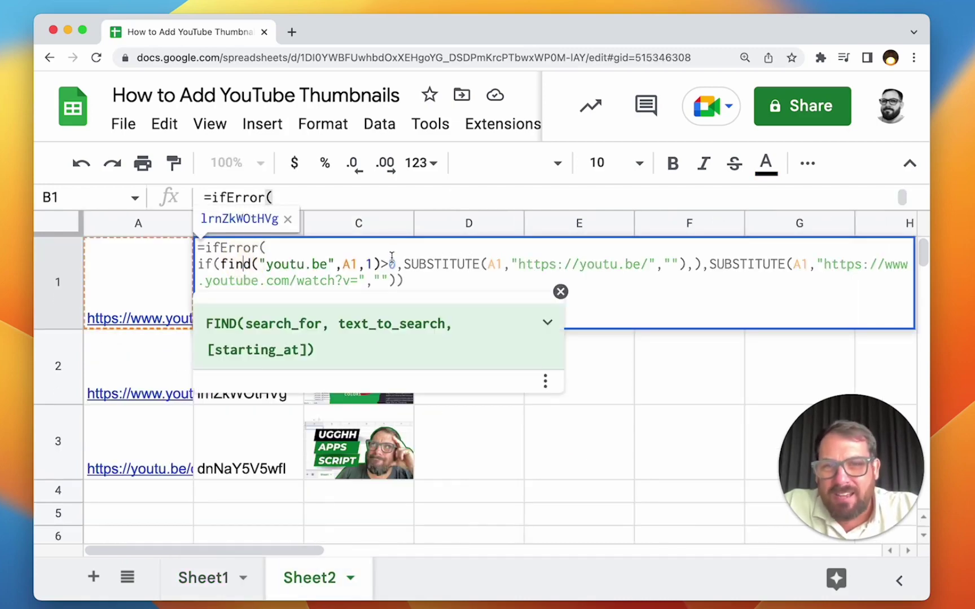
key(Escape)
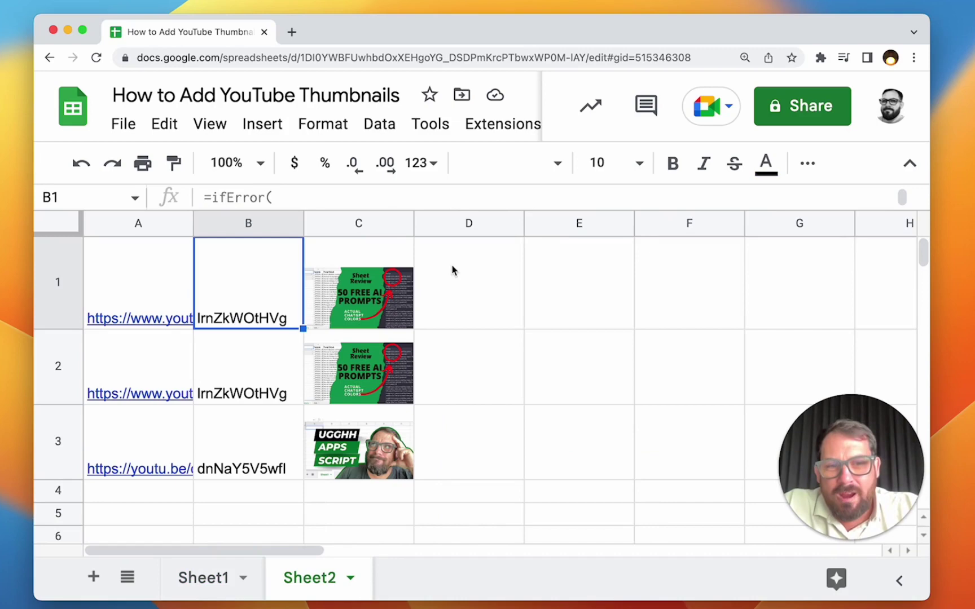